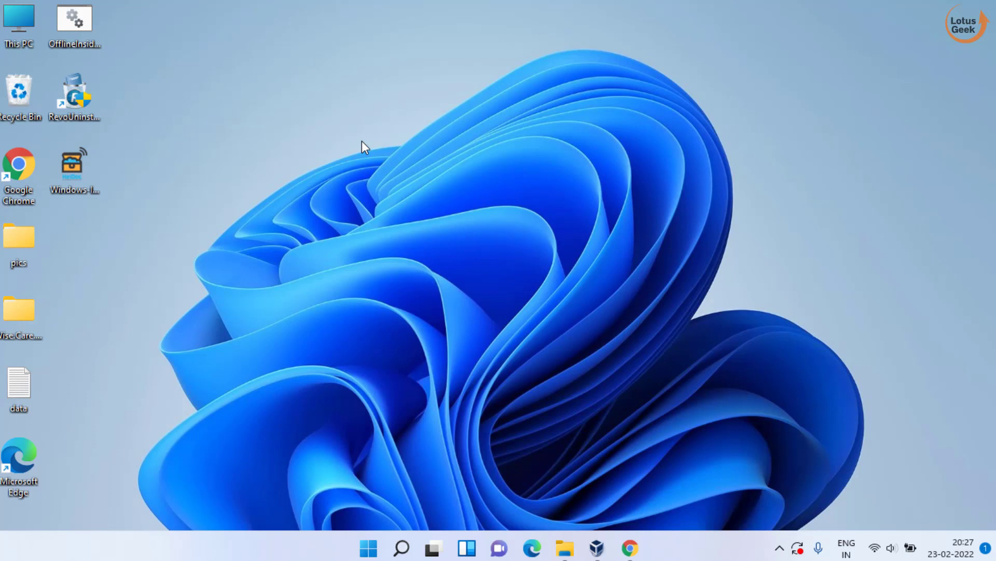
Launch the Windows ISO Downloader and select Windows 10 with the Home/Pro edition.
{"action": "left_click", "coordinate": [72, 170]}
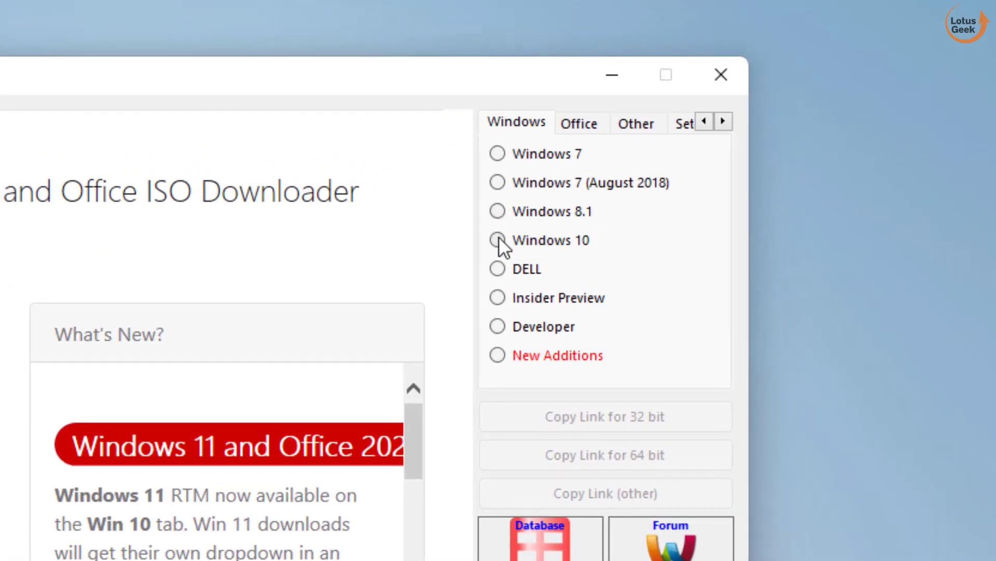
{"action": "left_click", "coordinate": [499, 240]}
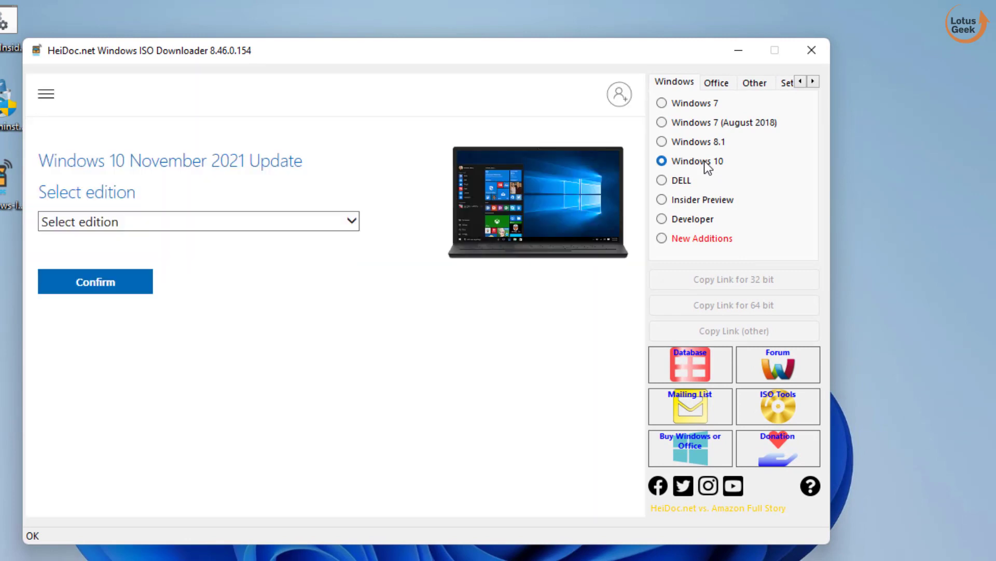
{"action": "left_click", "coordinate": [206, 220]}
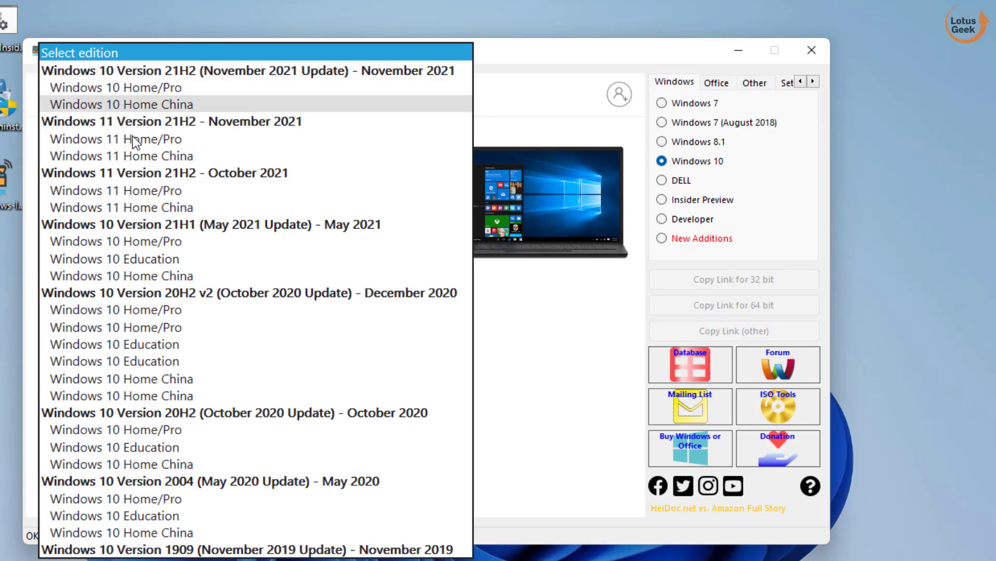
{"action": "left_click", "coordinate": [147, 88]}
{"action": "left_click", "coordinate": [113, 290]}
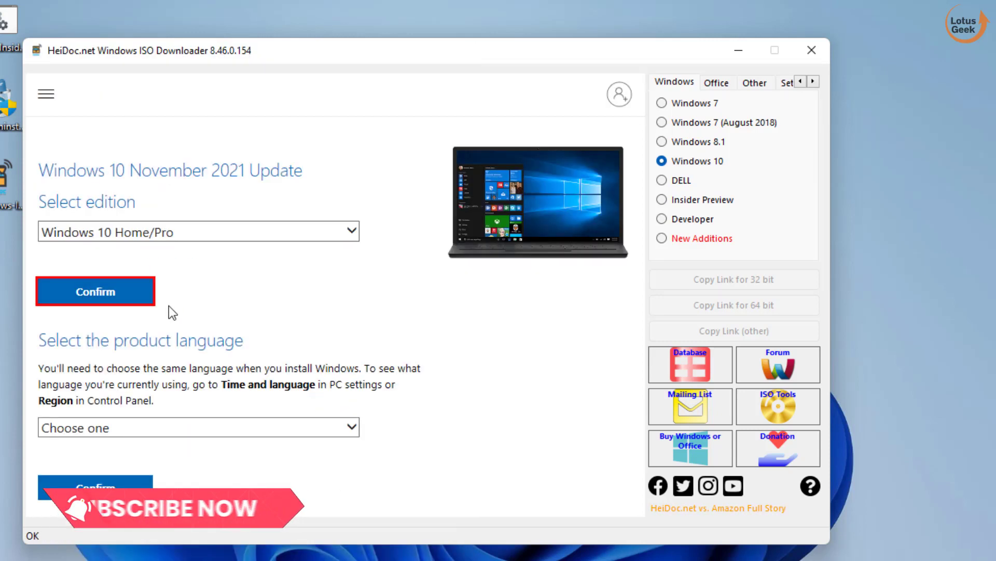
Choose English, request the 64-bit ISO, then cancel the download prompt without saving.
{"action": "left_click", "coordinate": [134, 428]}
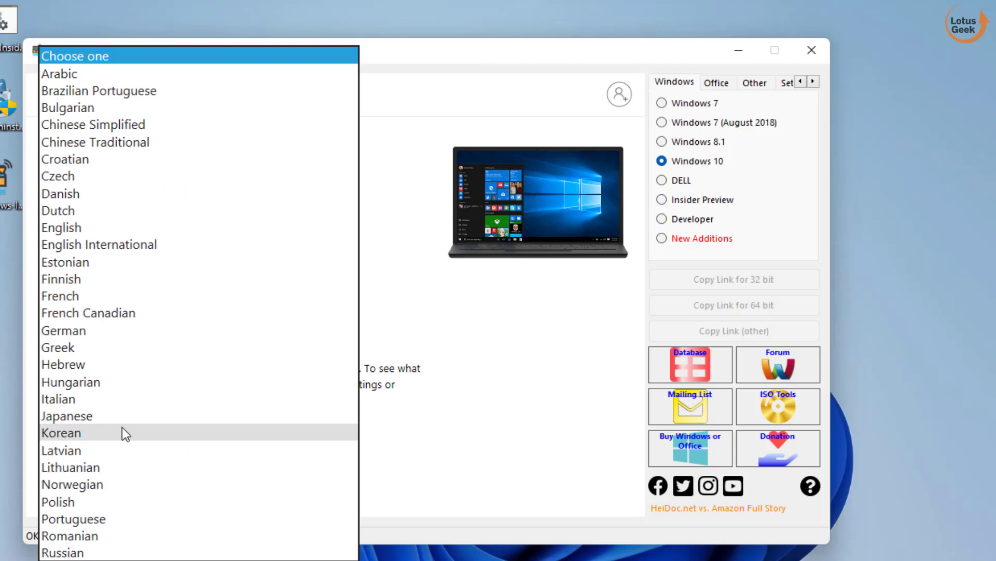
{"action": "left_click", "coordinate": [67, 226]}
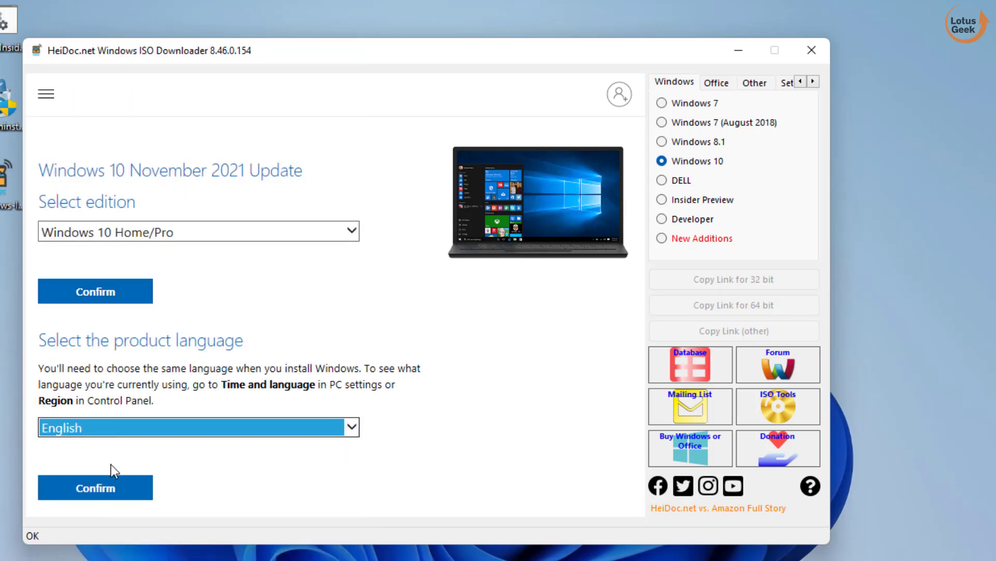
{"action": "left_click", "coordinate": [112, 489]}
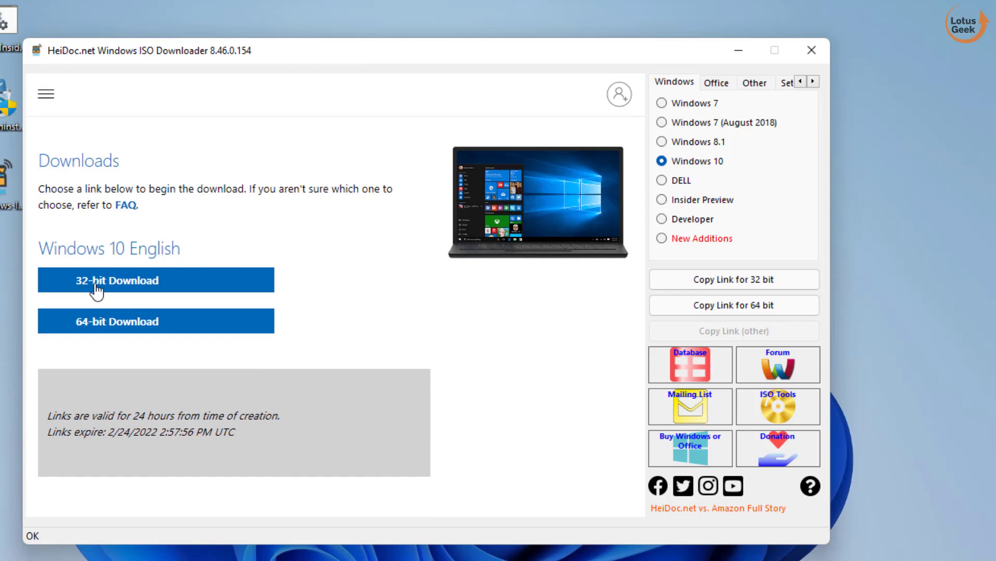
{"action": "left_click", "coordinate": [136, 328]}
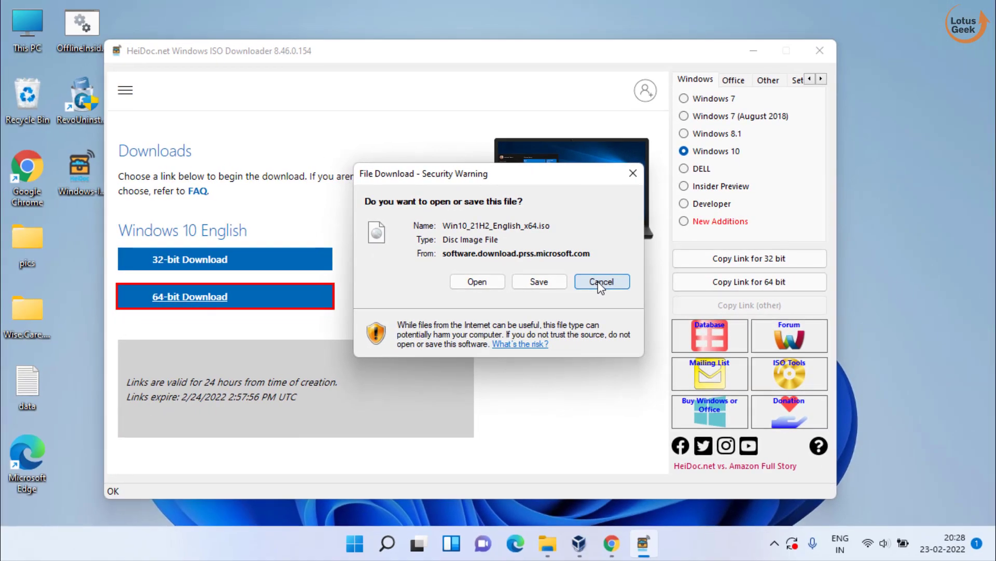
{"action": "left_click", "coordinate": [610, 349]}
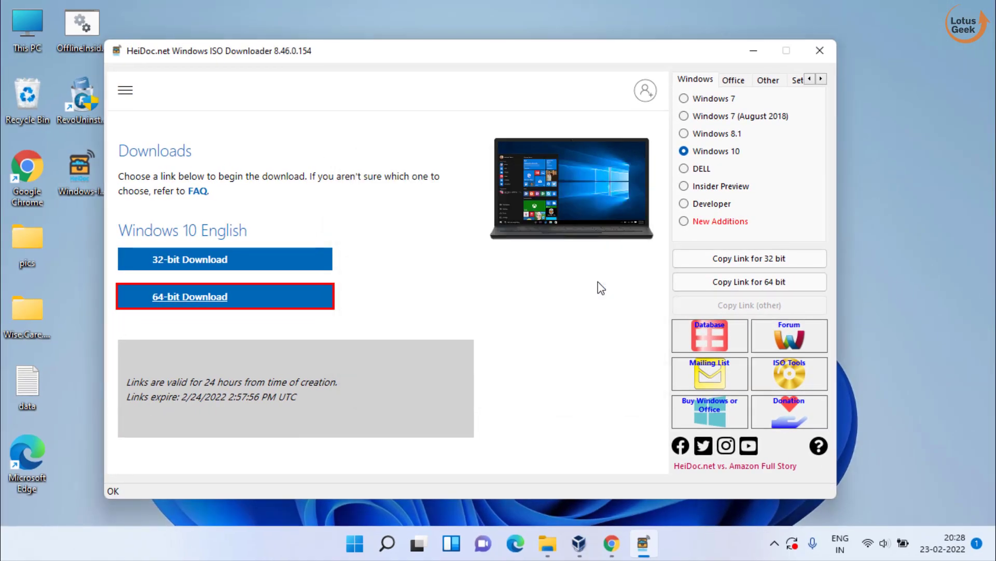
Close the ISO downloader and bring up Chrome on the rufus.ie download list.
{"action": "left_click", "coordinate": [819, 51]}
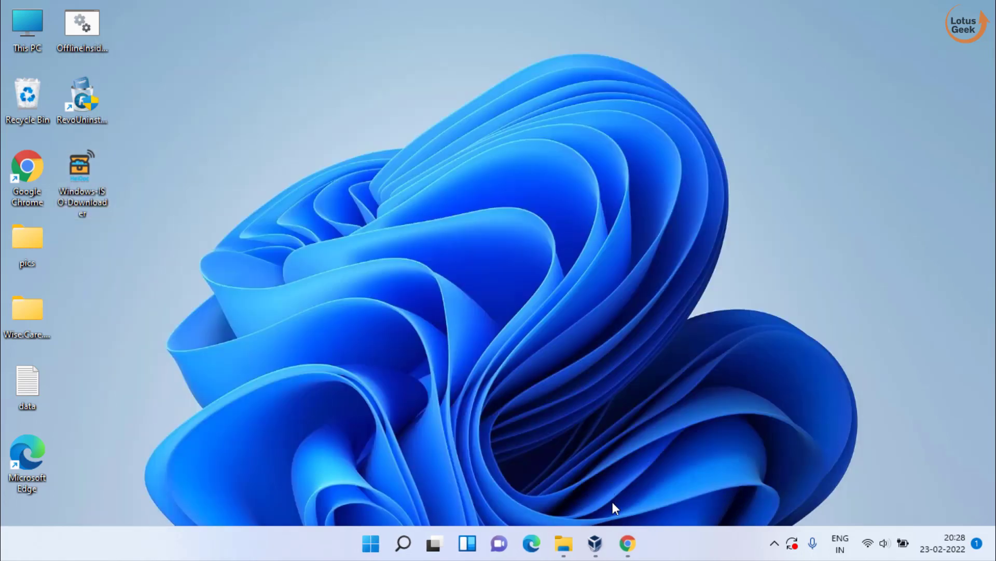
{"action": "left_click", "coordinate": [627, 544]}
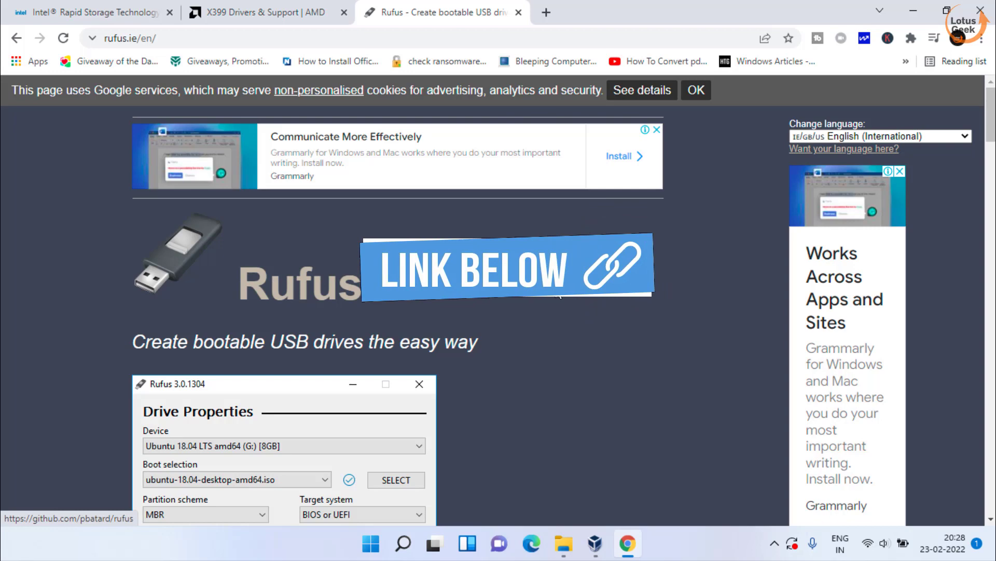
{"action": "scroll", "coordinate": [560, 296], "scroll_direction": "down", "scroll_amount": 5}
{"action": "scroll", "coordinate": [559, 296], "scroll_direction": "down", "scroll_amount": 7}
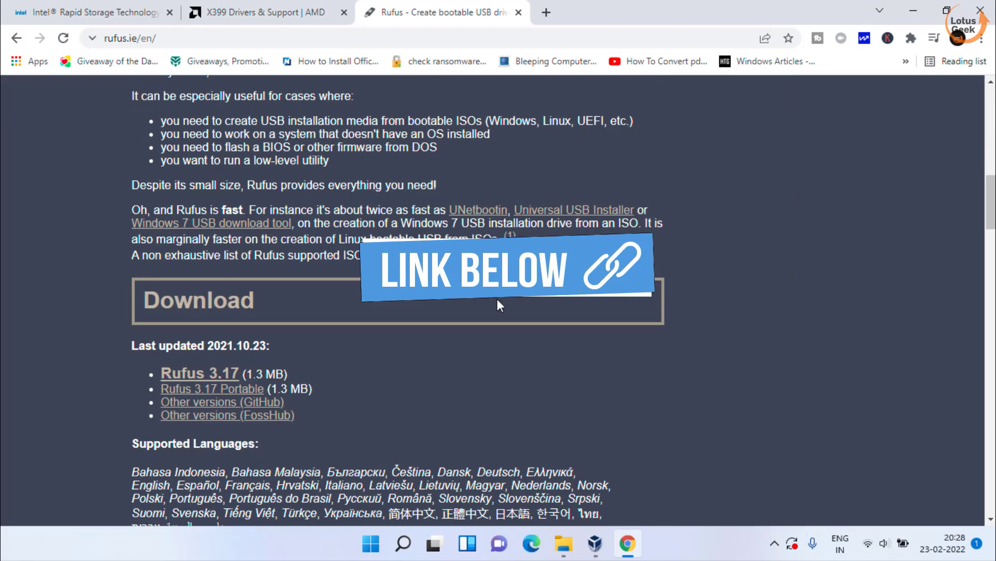
Save Rufus 3.17 Portable (rufus-3.17p.exe) to the Desktop and run it.
{"action": "left_click", "coordinate": [261, 390]}
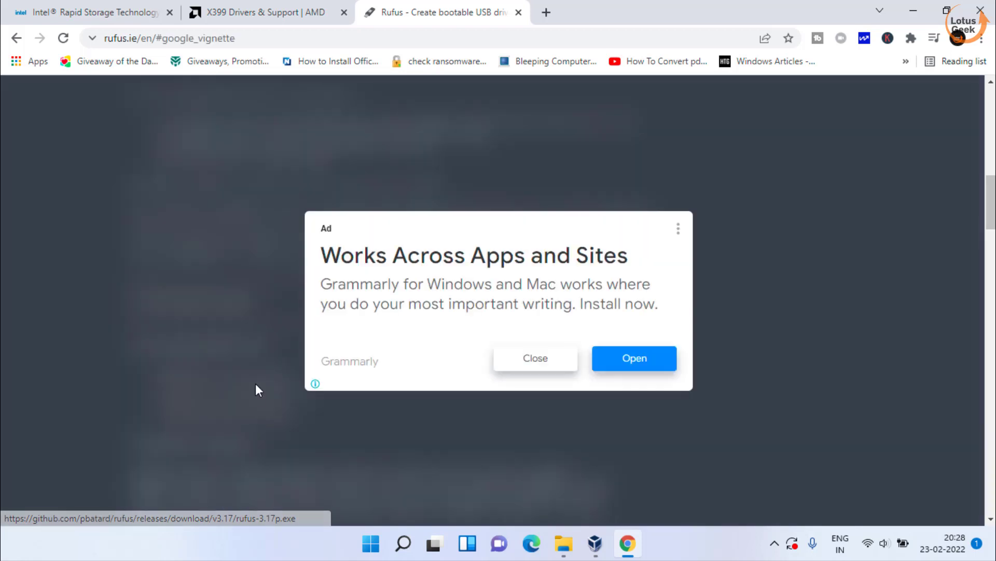
{"action": "left_click", "coordinate": [514, 366]}
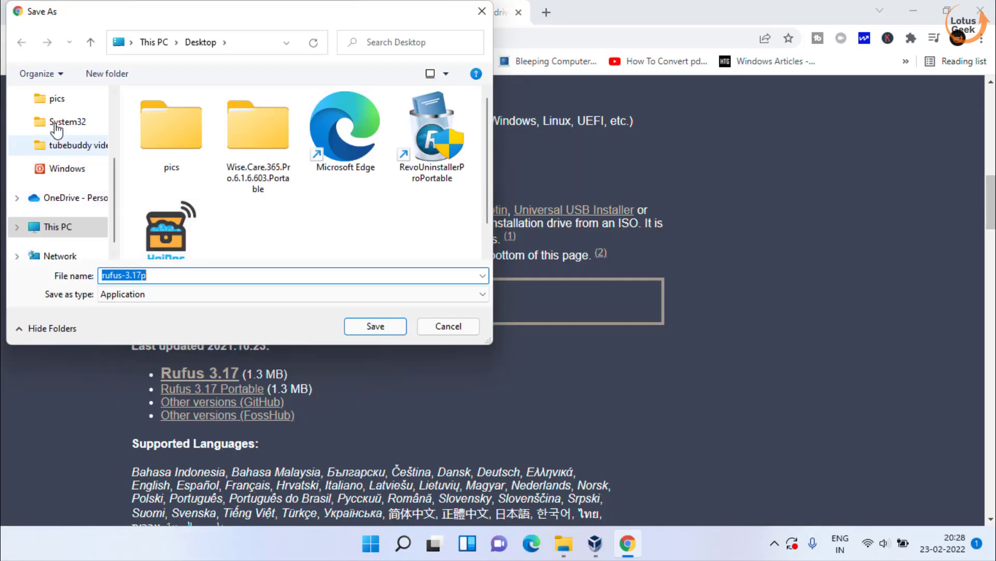
{"action": "left_click", "coordinate": [363, 327]}
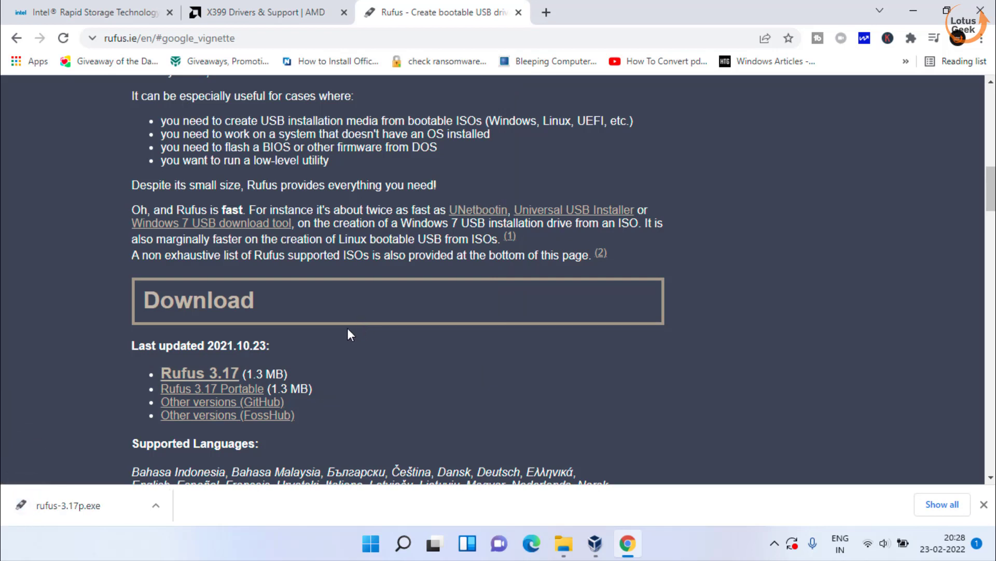
{"action": "left_click", "coordinate": [106, 503]}
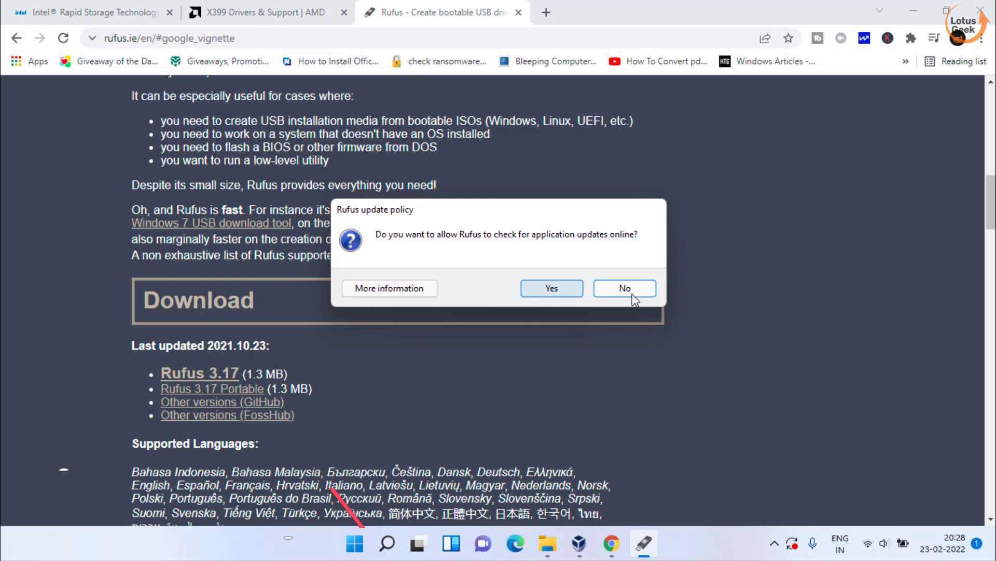
Decline online update checks and keep the 16 GB EFI-SYSTEM drive as the target device.
{"action": "left_click", "coordinate": [632, 295]}
{"action": "left_click", "coordinate": [913, 11]}
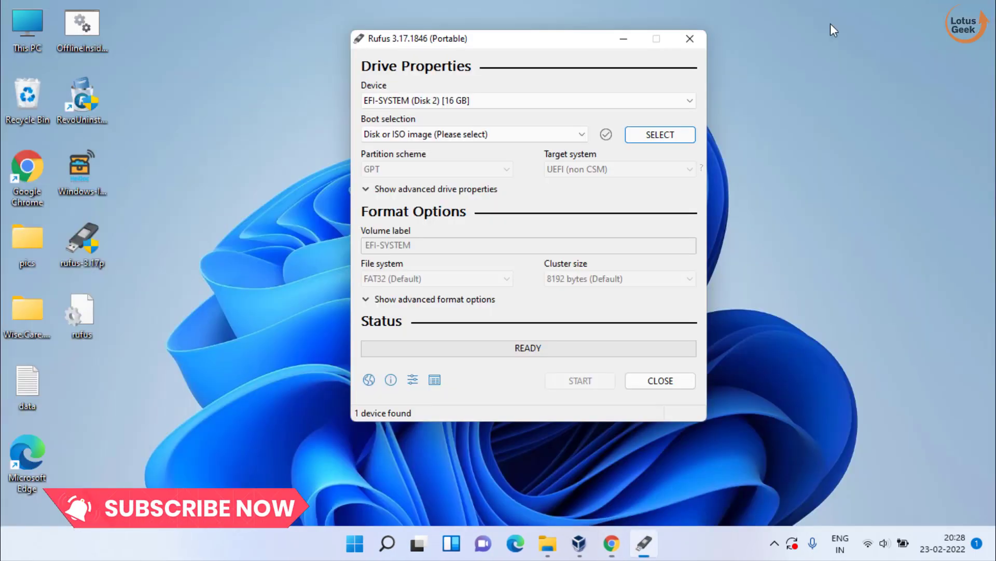
{"action": "left_click", "coordinate": [507, 104]}
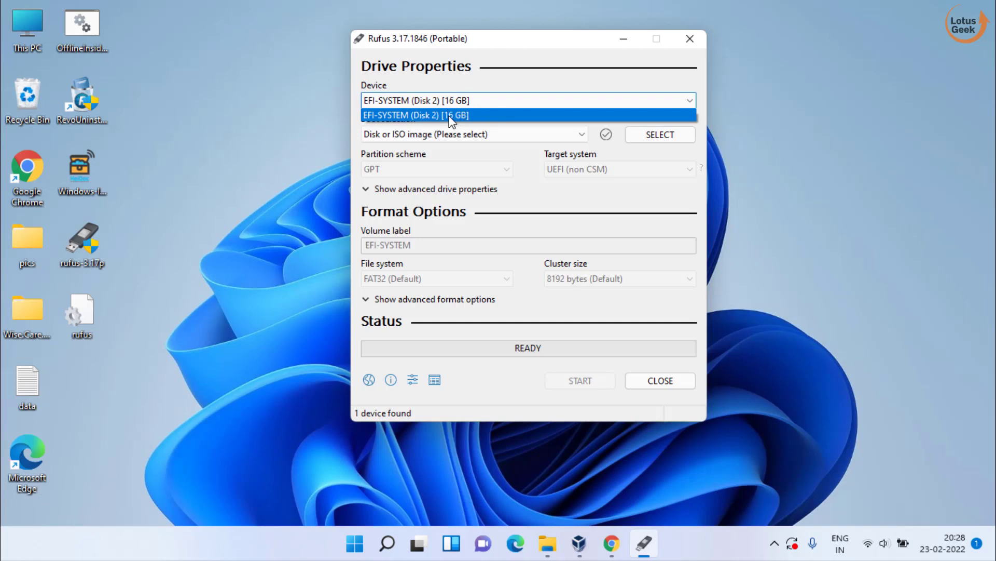
{"action": "left_click", "coordinate": [449, 115]}
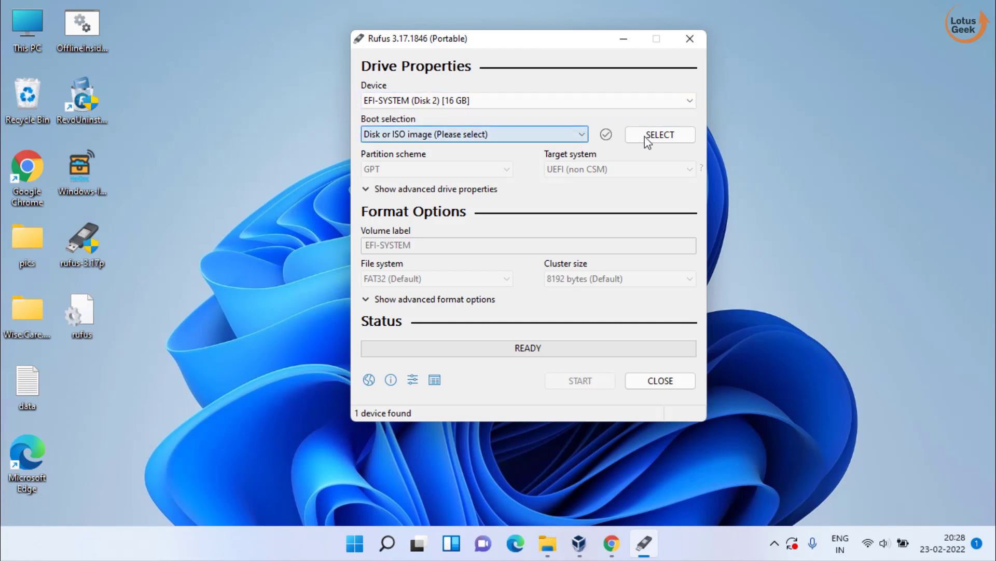
Load the Win11_English_x64v1.iso image into Rufus.
{"action": "left_click", "coordinate": [660, 135]}
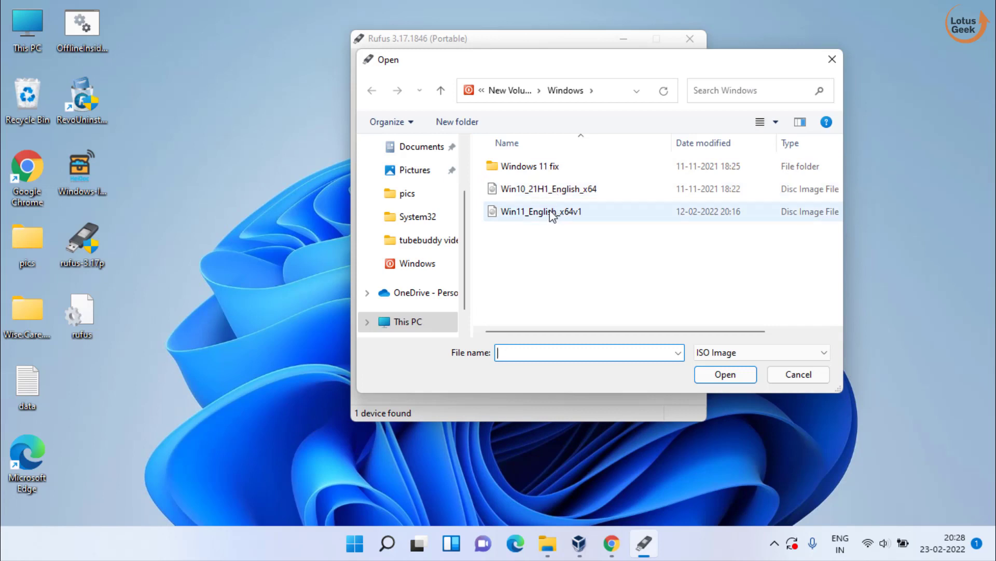
{"action": "left_click", "coordinate": [566, 213]}
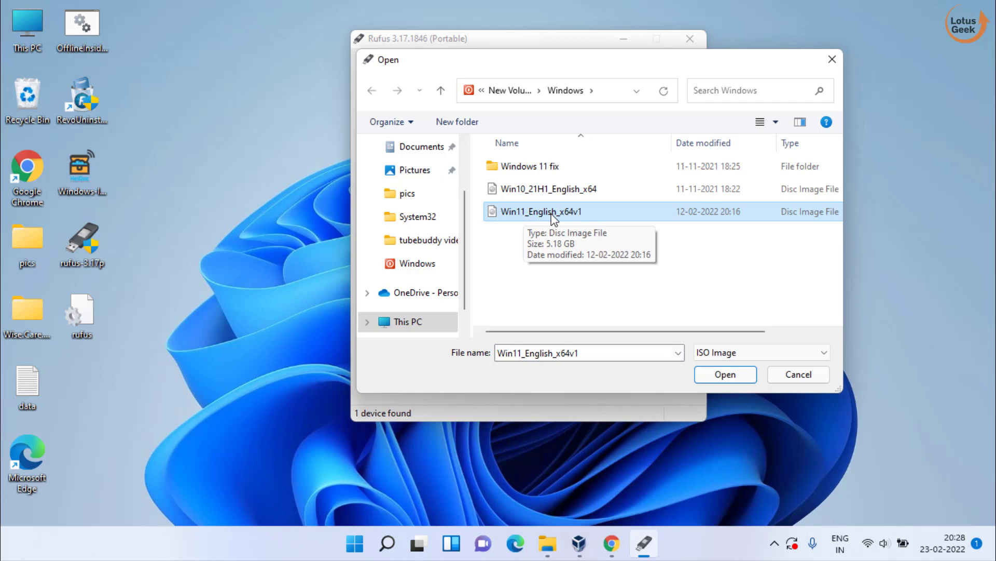
{"action": "left_click", "coordinate": [712, 372]}
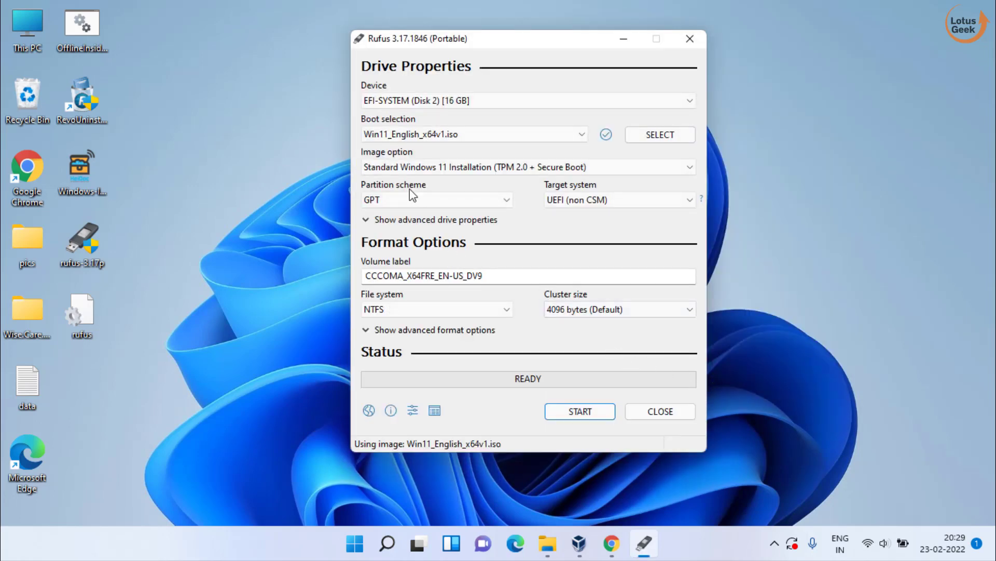
Set the partition scheme to MBR.
{"action": "left_click", "coordinate": [434, 199]}
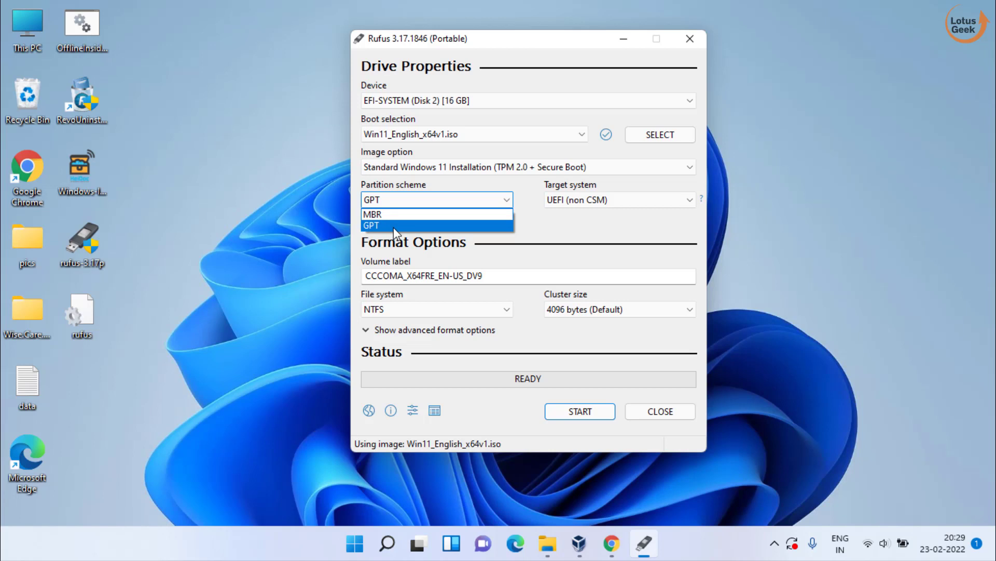
{"action": "left_click", "coordinate": [383, 214]}
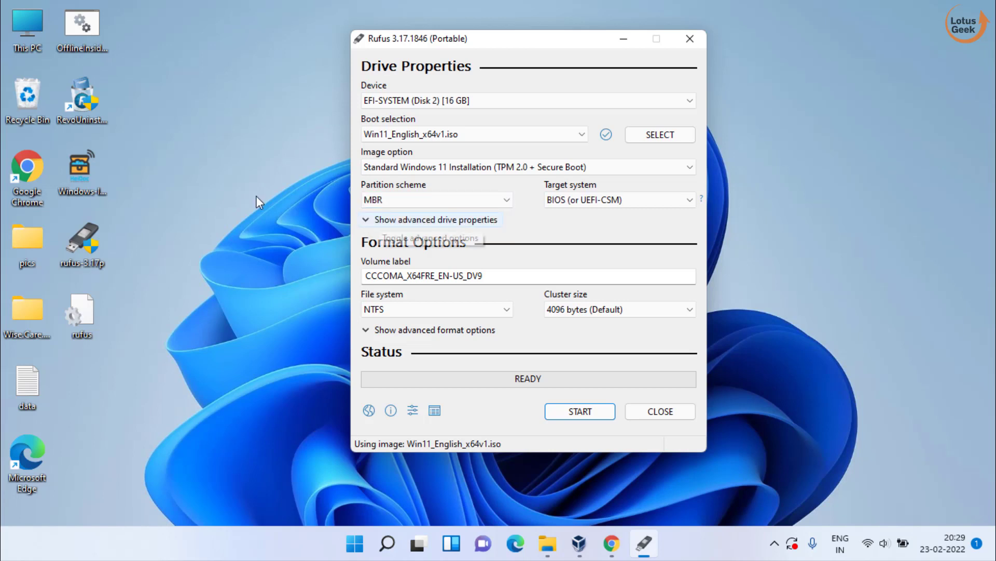
{"action": "left_click", "coordinate": [212, 188]}
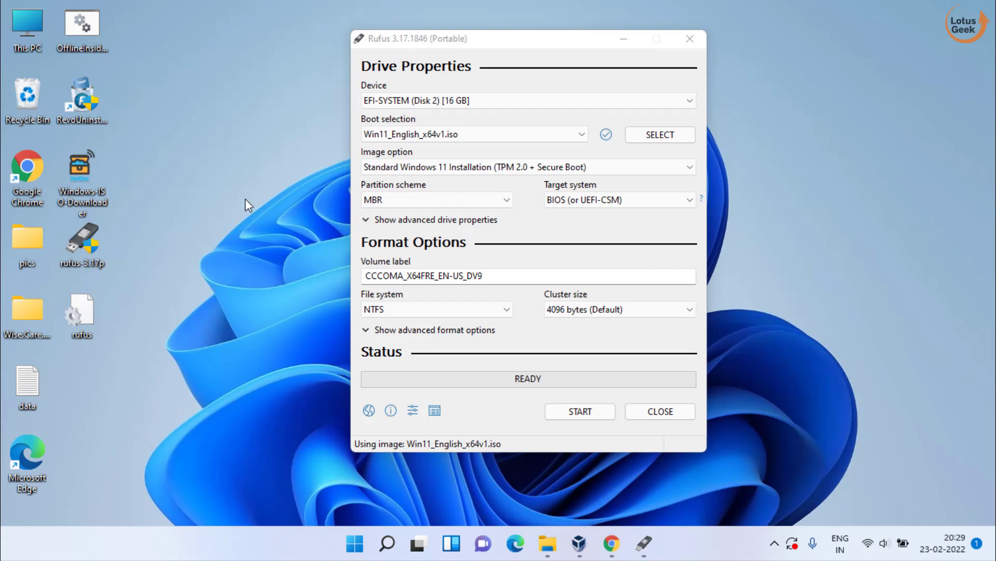
{"action": "left_click", "coordinate": [411, 197]}
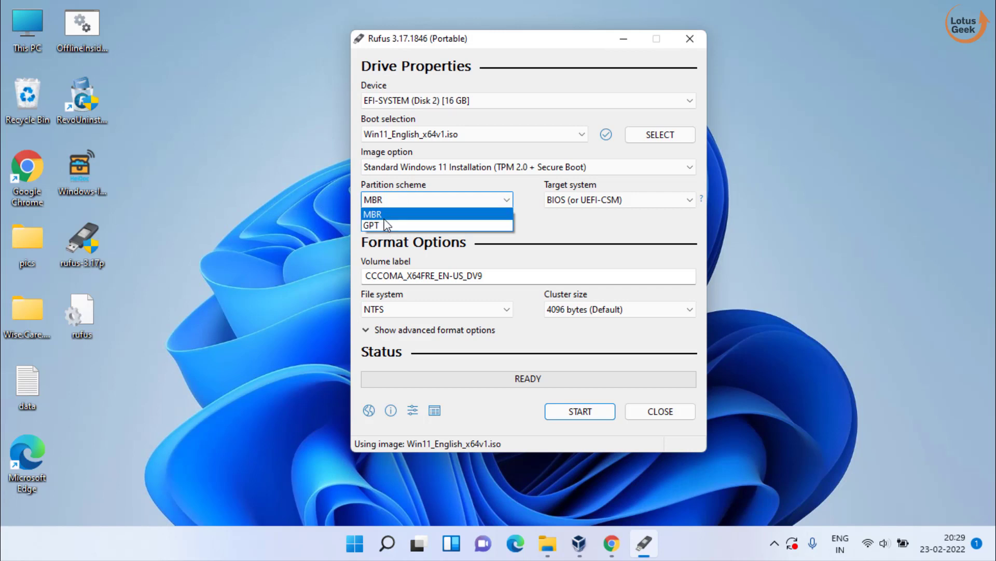
{"action": "left_click", "coordinate": [385, 215]}
Set the image option to Extended Windows 11 Installation (no TPM / no Secure Boot).
{"action": "scroll", "coordinate": [391, 165], "scroll_direction": "down", "scroll_amount": 1}
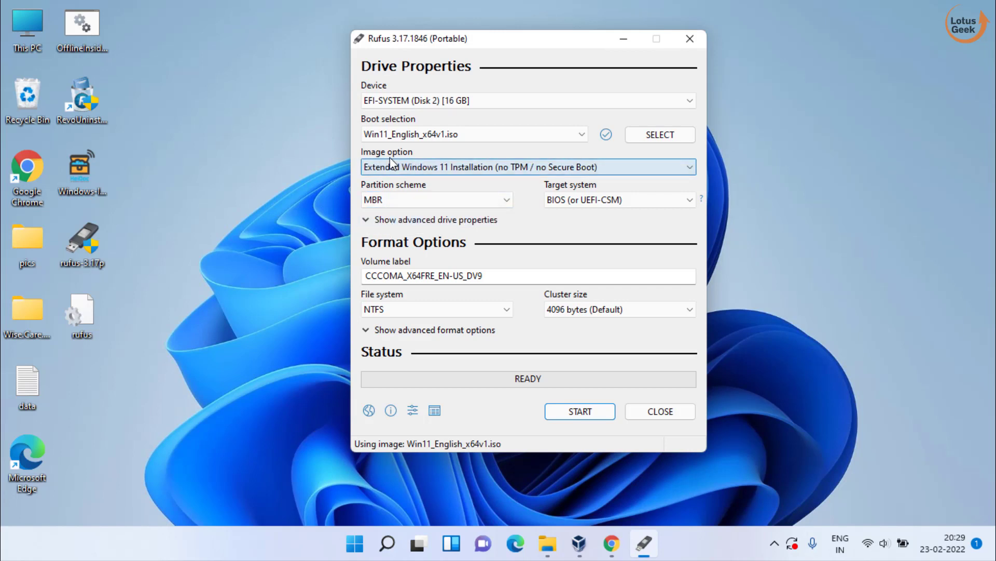
{"action": "left_click", "coordinate": [473, 170]}
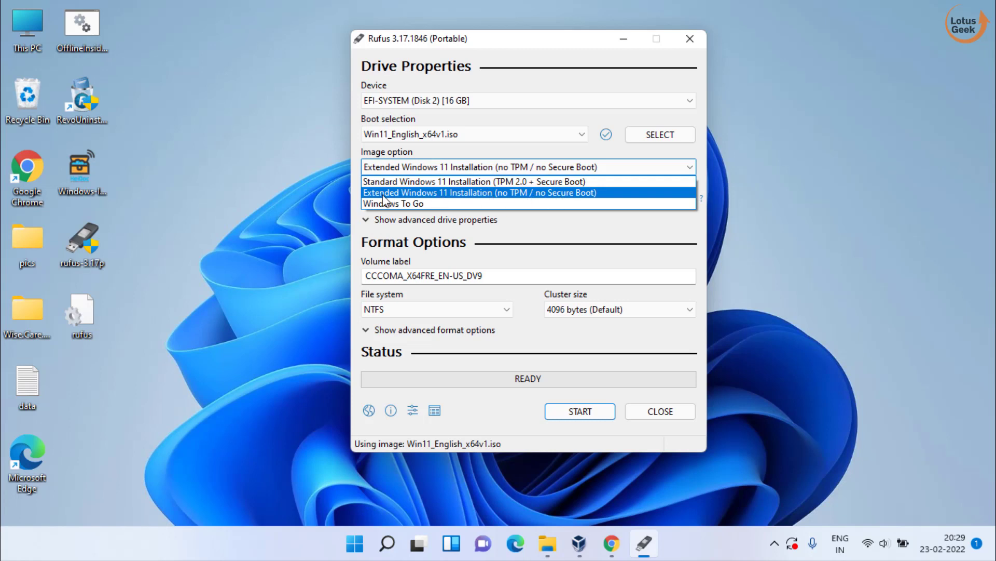
{"action": "left_click", "coordinate": [510, 193]}
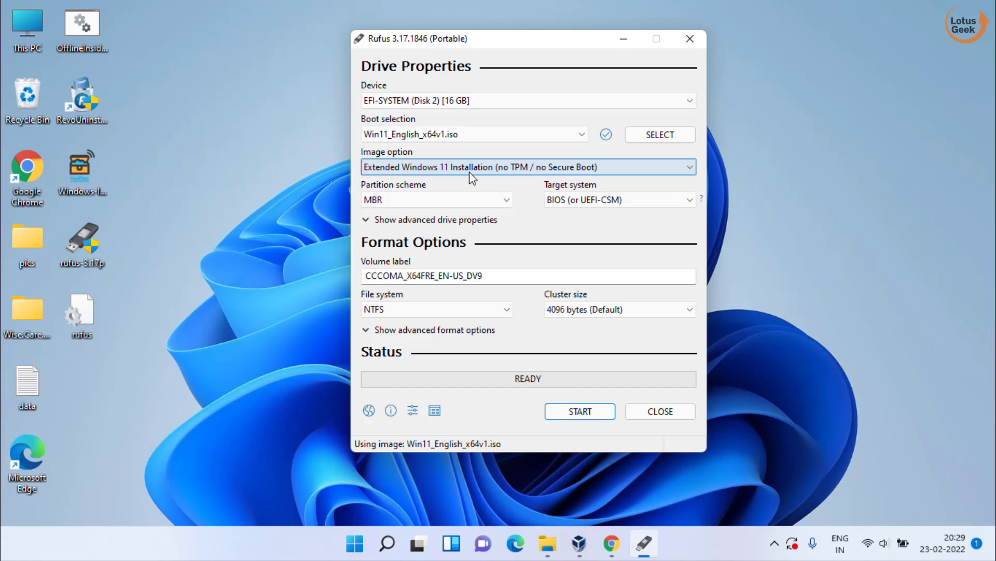
Start writing the image, accepting the data-destruction and multiple-partitions warnings.
{"action": "left_click", "coordinate": [578, 410]}
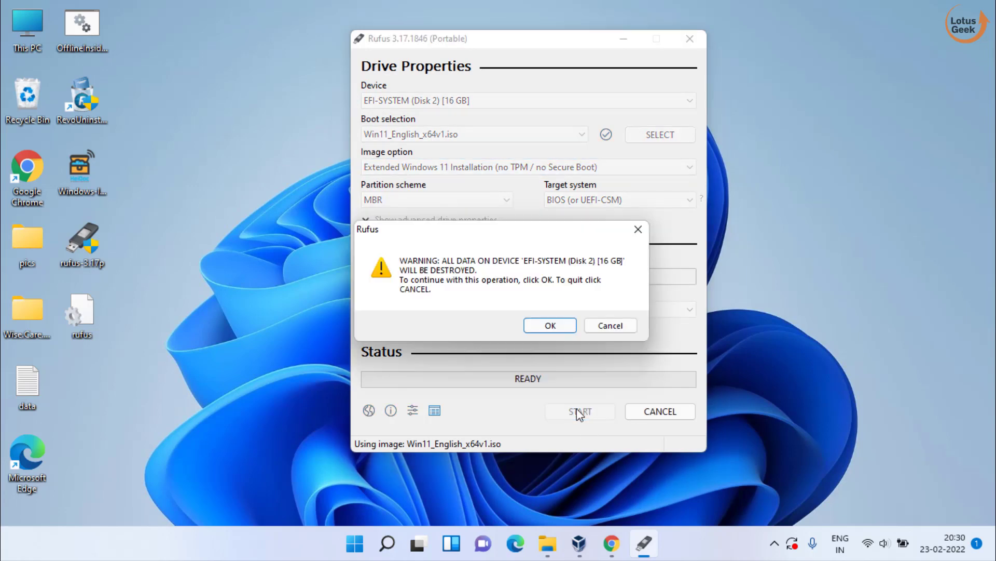
{"action": "left_click", "coordinate": [551, 326]}
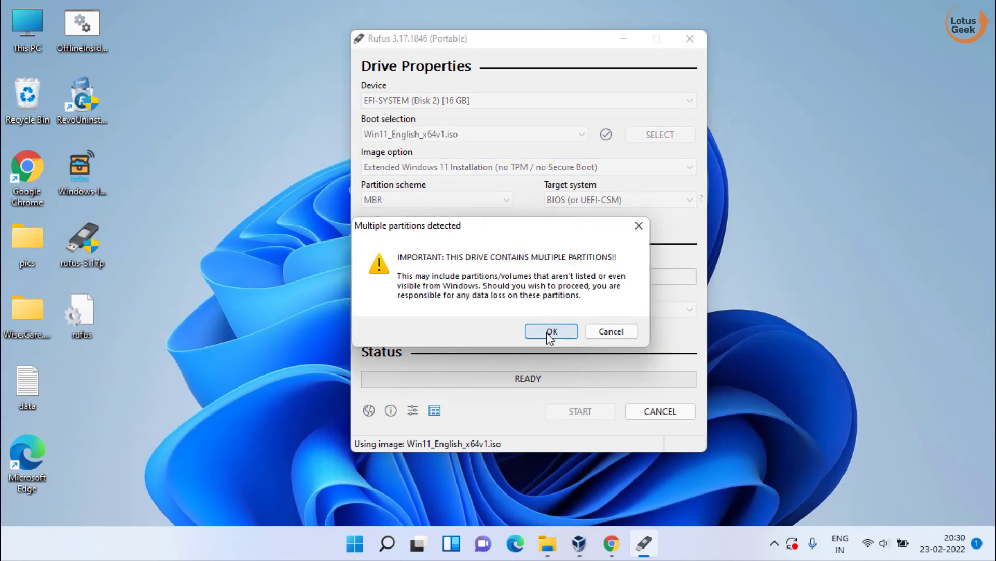
{"action": "left_click", "coordinate": [548, 331]}
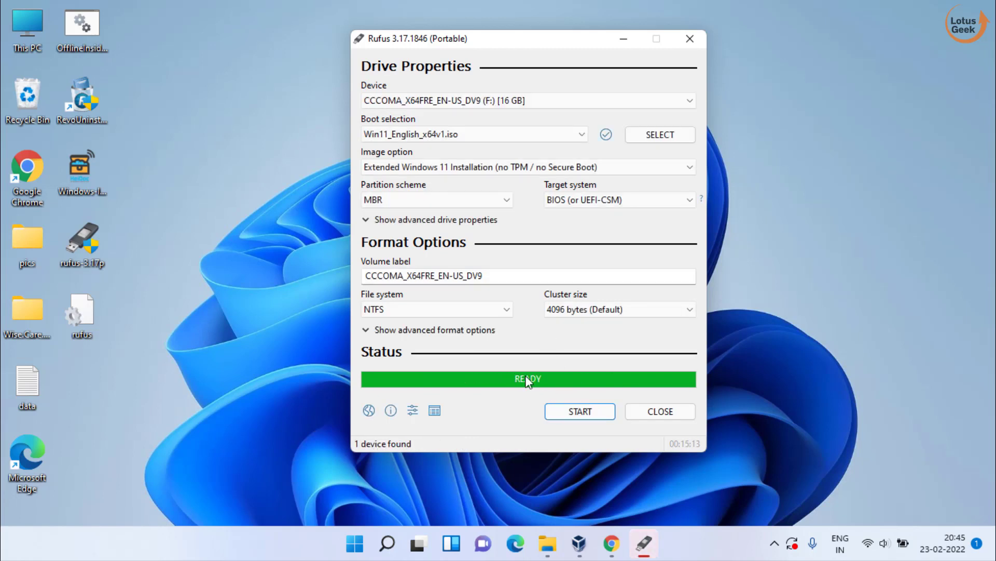
Close Rufus now that the USB drive shows READY.
{"action": "left_click", "coordinate": [657, 410]}
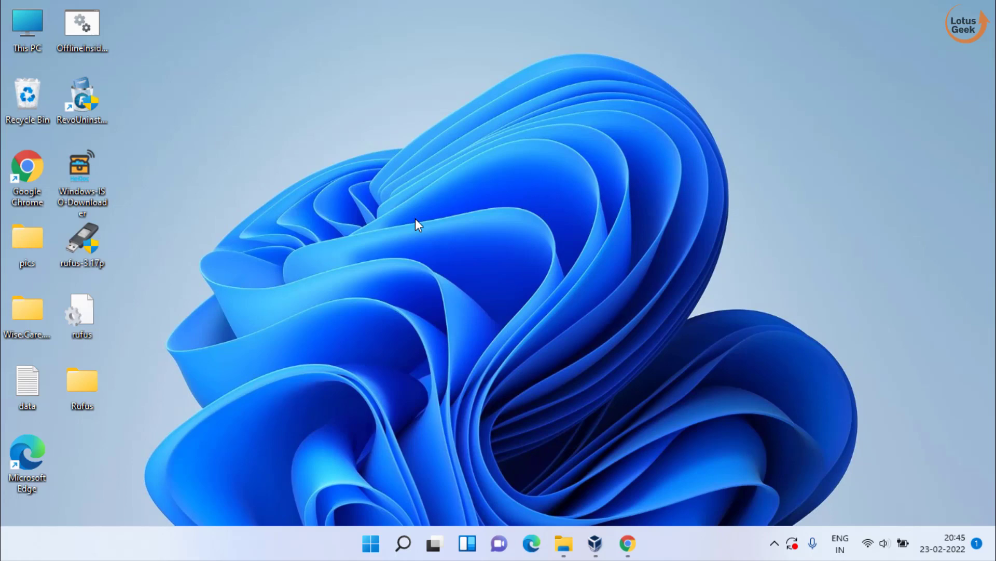
Return to Chrome and show Intel's Rapid Storage Technology 18.6.1.1016 driver page.
{"action": "left_click", "coordinate": [628, 544]}
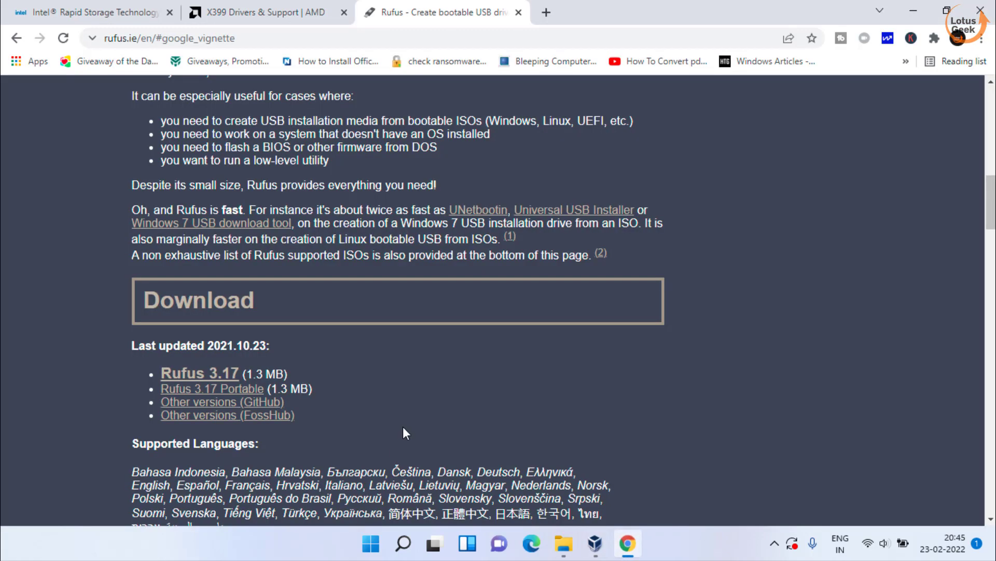
{"action": "left_click", "coordinate": [275, 13]}
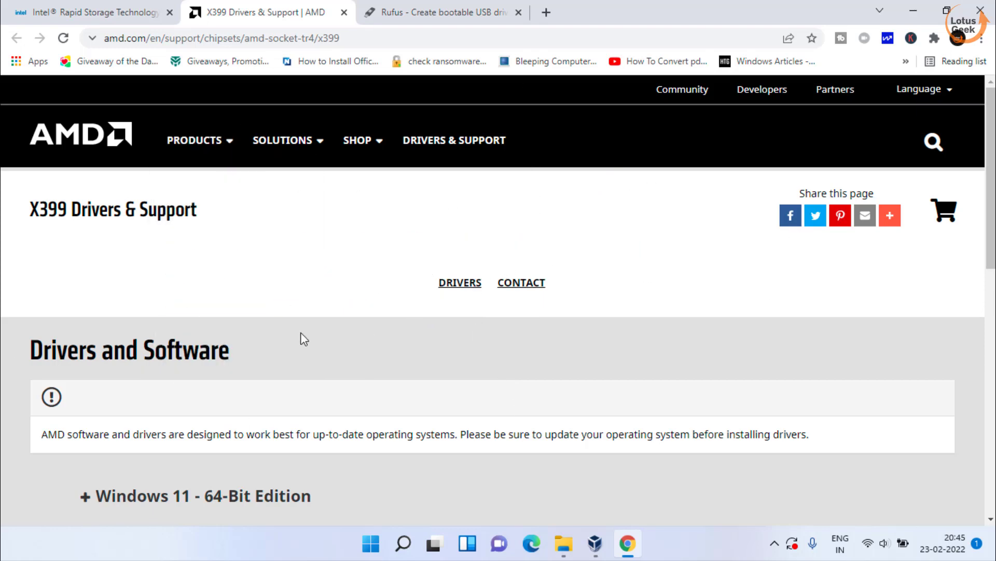
{"action": "left_click", "coordinate": [44, 8]}
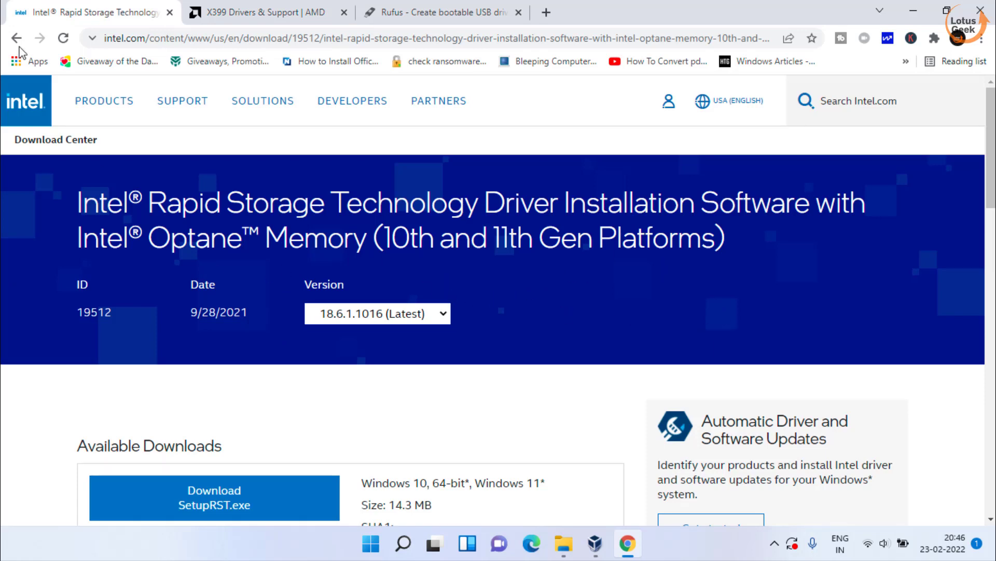
Save the F6flpy-x64-Non-VMD.zip driver package (3.7 MB) to the Desktop.
{"action": "scroll", "coordinate": [425, 293], "scroll_direction": "down", "scroll_amount": 7}
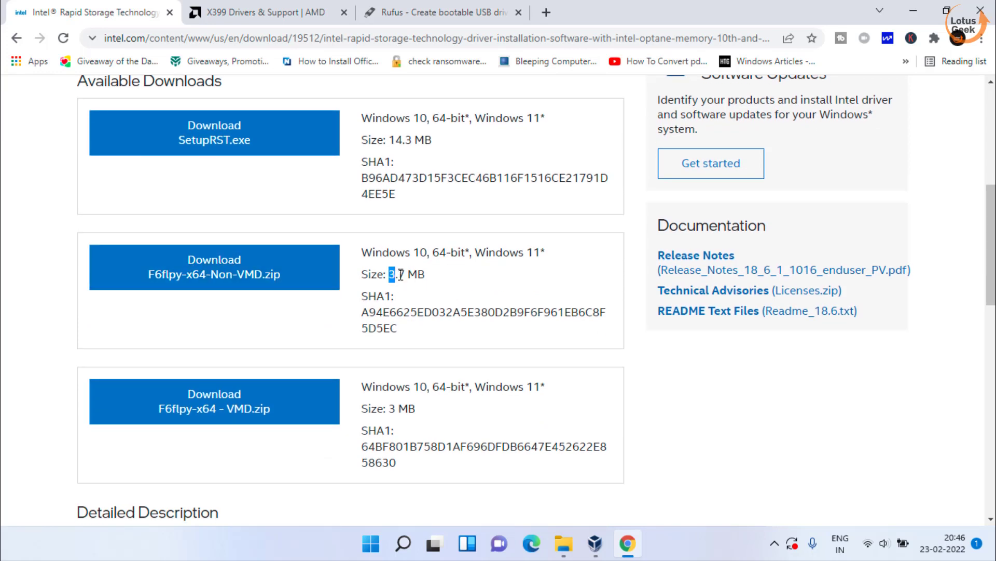
{"action": "left_click_drag", "start_coordinate": [401, 275], "coordinate": [545, 254]}
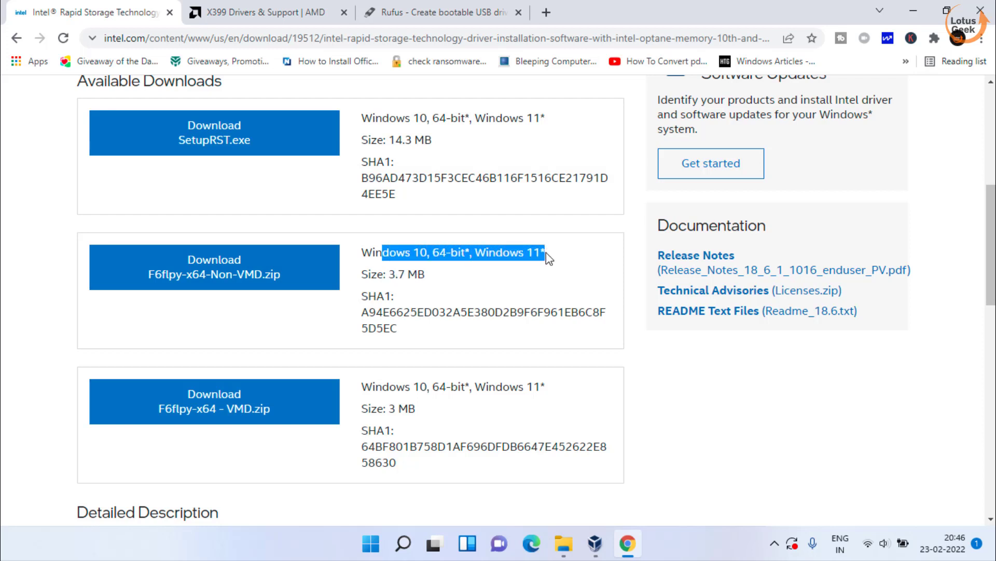
{"action": "left_click", "coordinate": [467, 301]}
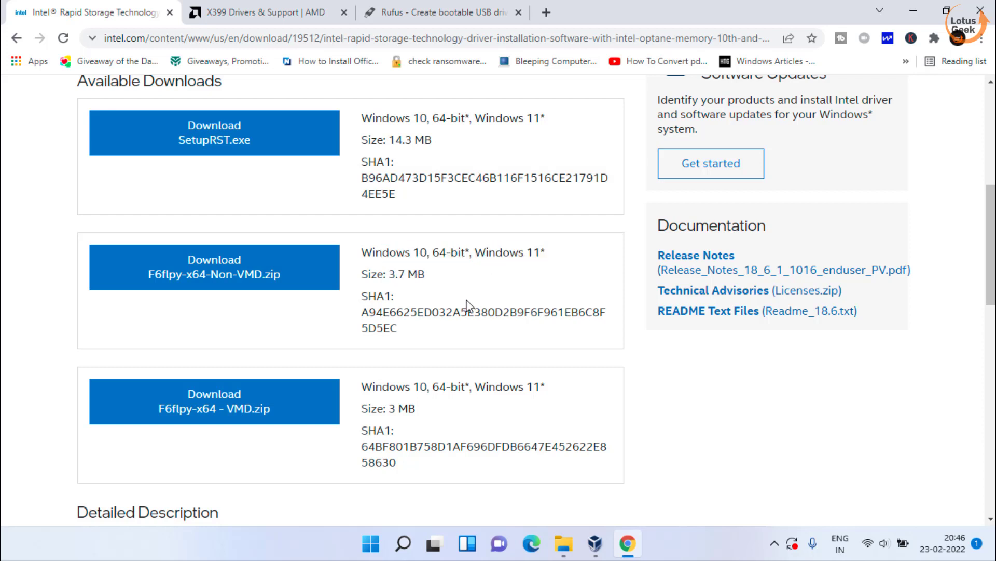
{"action": "left_click", "coordinate": [240, 284]}
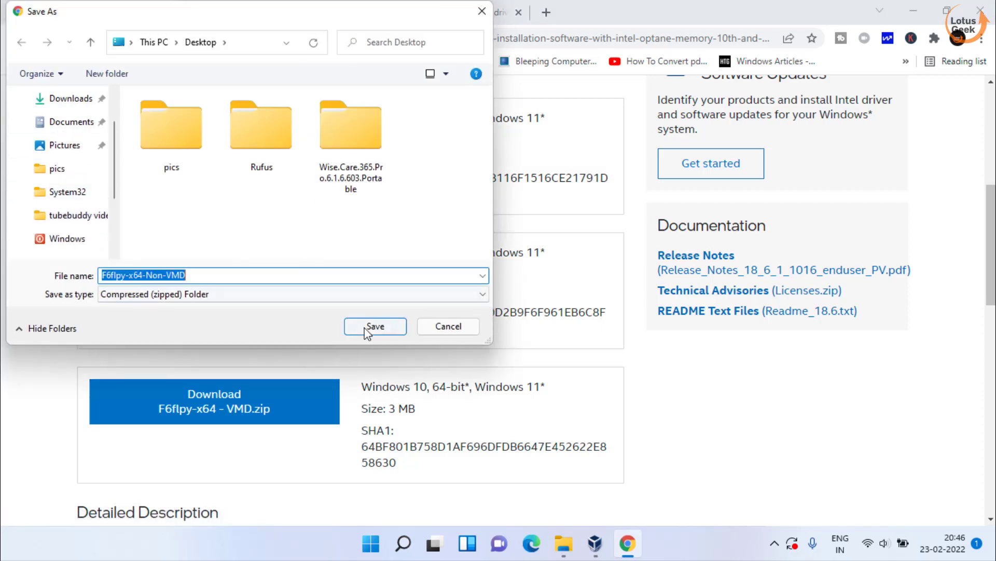
{"action": "left_click", "coordinate": [365, 327]}
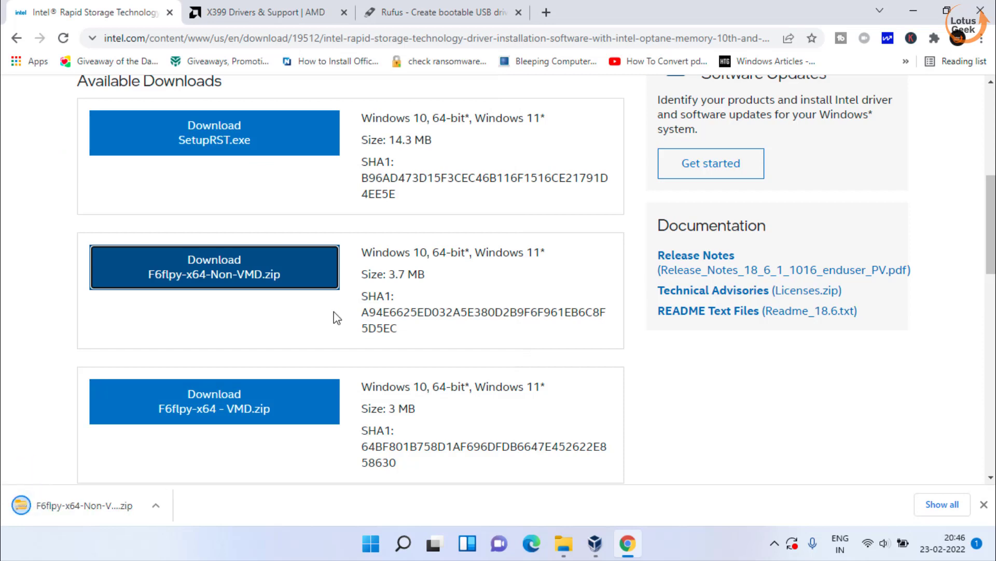
Save the F6flpy-x64 - VMD.zip driver package to the Desktop too.
{"action": "left_click", "coordinate": [205, 410]}
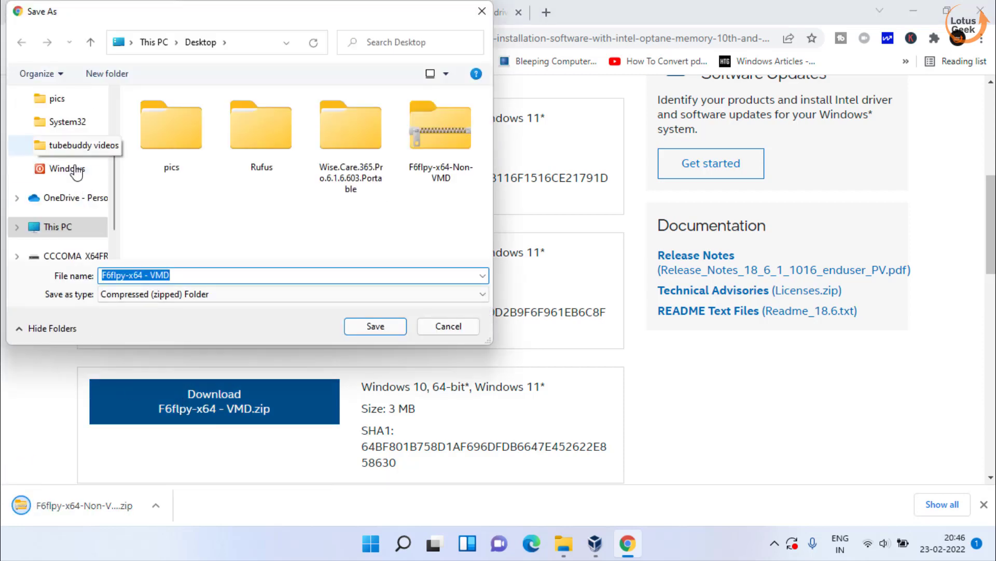
{"action": "left_click", "coordinate": [374, 325]}
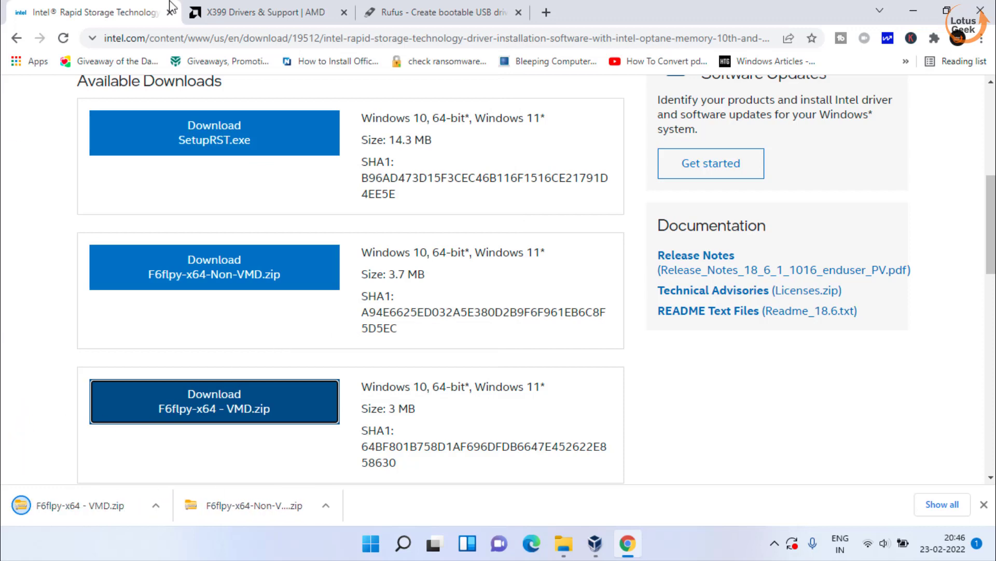
{"action": "left_click", "coordinate": [257, 6]}
Save raid_windows_driver_930_00296.zip from the Windows 11 64-bit list to the Desktop.
{"action": "scroll", "coordinate": [291, 237], "scroll_direction": "down", "scroll_amount": 2}
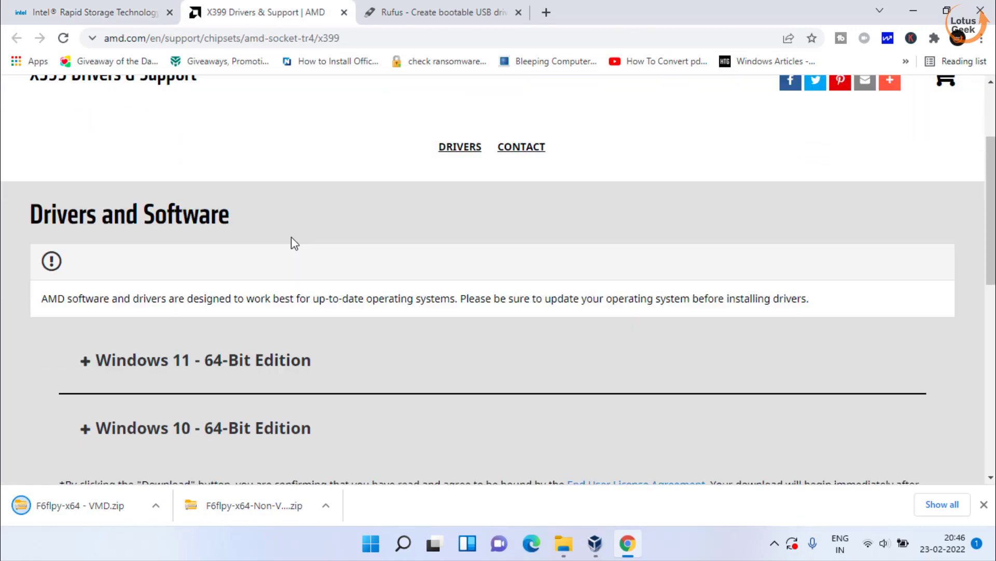
{"action": "scroll", "coordinate": [292, 238], "scroll_direction": "down", "scroll_amount": 4}
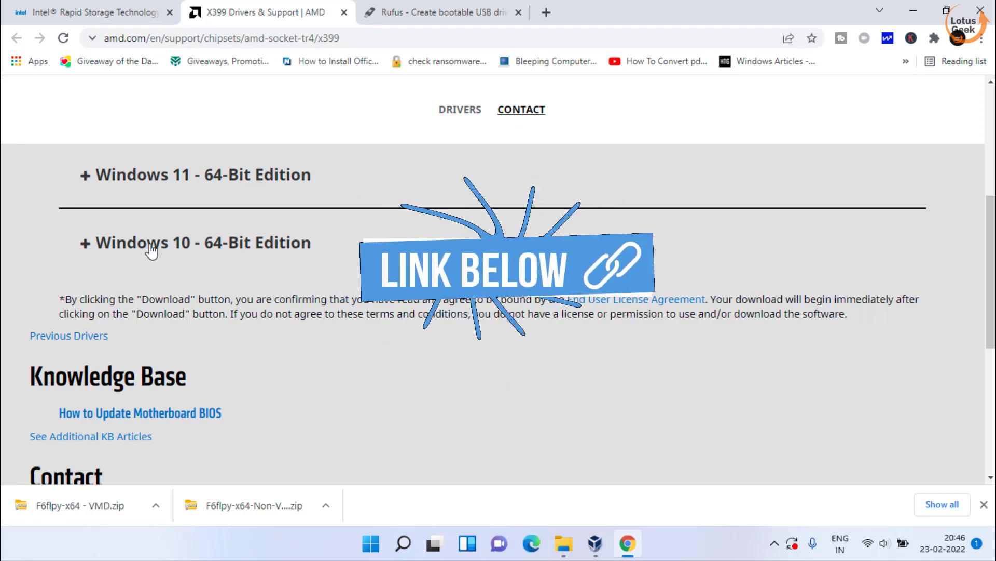
{"action": "left_click", "coordinate": [85, 176]}
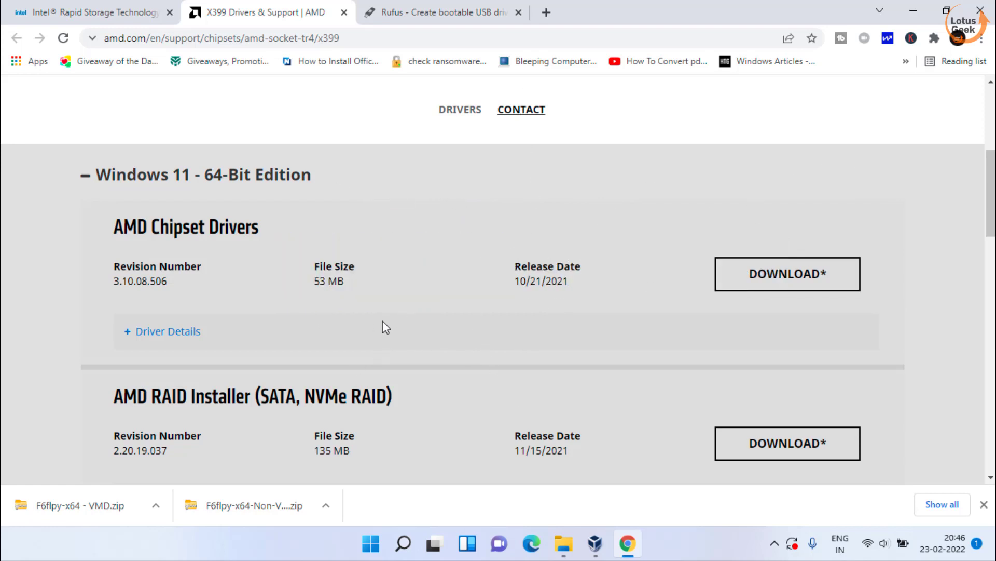
{"action": "scroll", "coordinate": [383, 320], "scroll_direction": "down", "scroll_amount": 1}
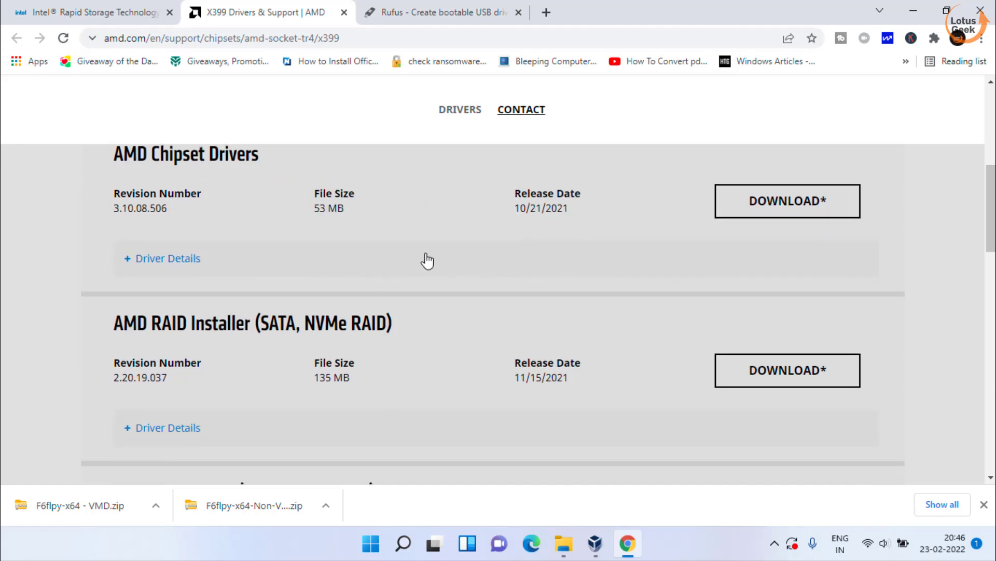
{"action": "scroll", "coordinate": [426, 260], "scroll_direction": "down", "scroll_amount": 2}
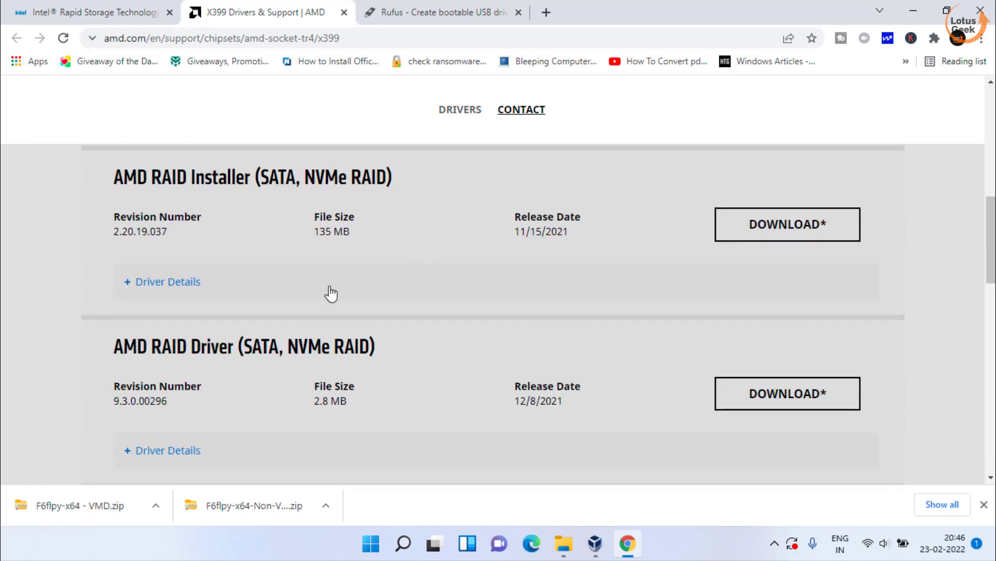
{"action": "left_click_drag", "start_coordinate": [120, 350], "coordinate": [385, 359]}
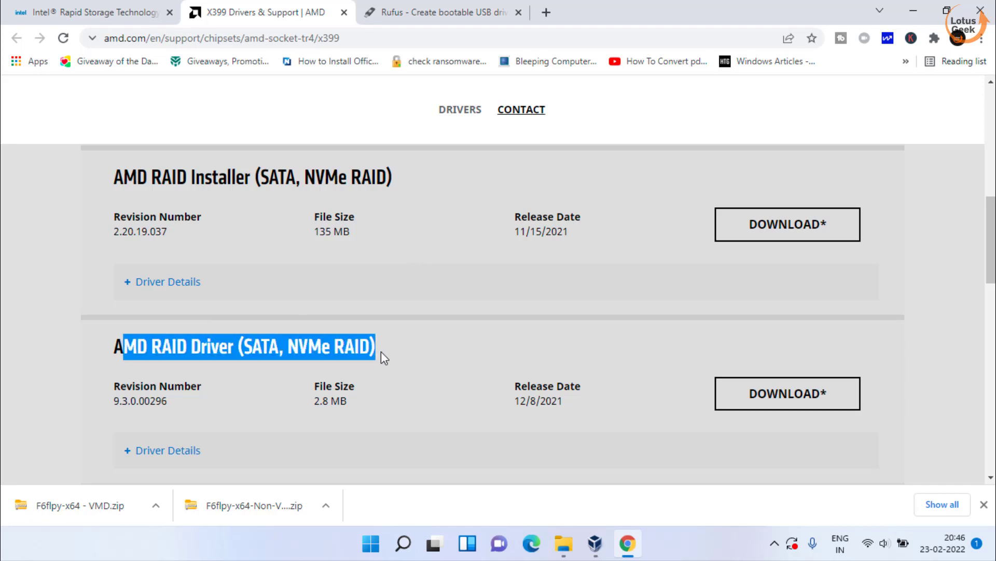
{"action": "left_click", "coordinate": [438, 354]}
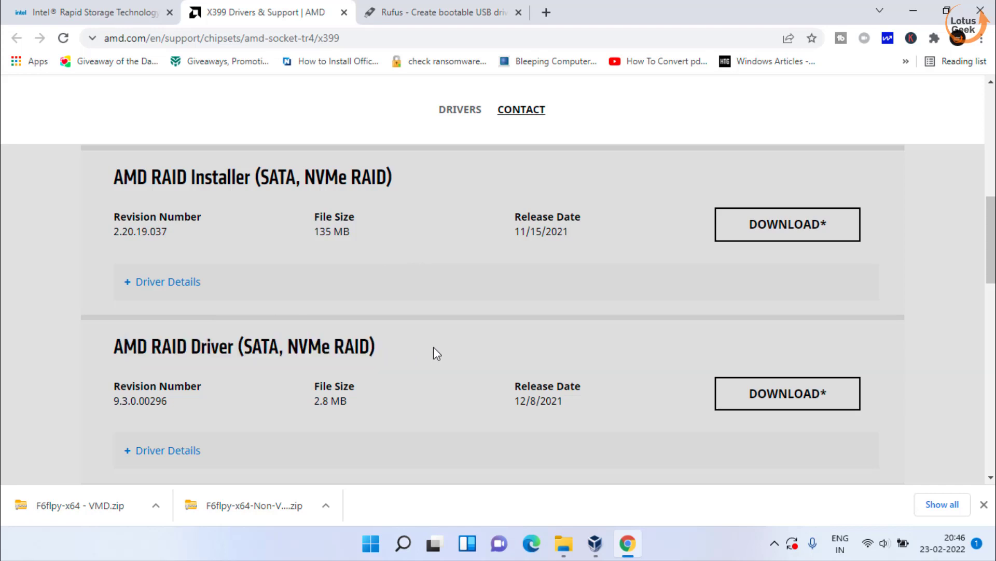
{"action": "left_click", "coordinate": [781, 399]}
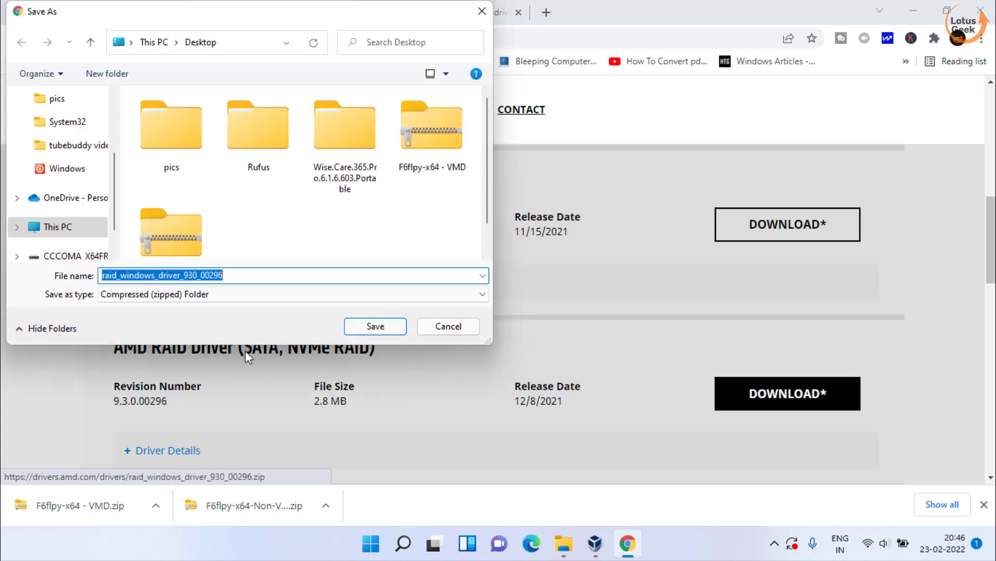
{"action": "left_click", "coordinate": [390, 326]}
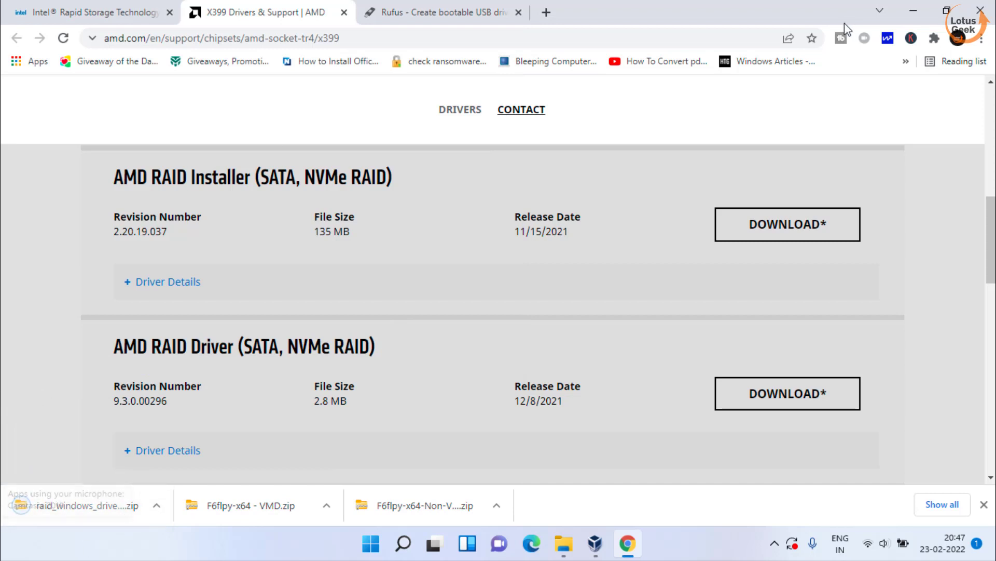
{"action": "left_click", "coordinate": [914, 11]}
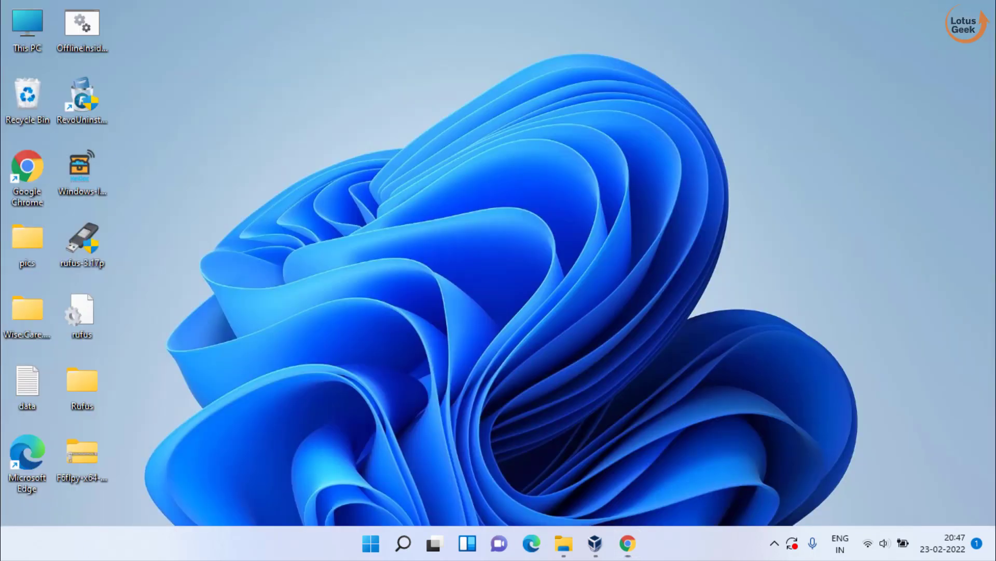
Create a desktop folder named 'drivers' and drag it toward the right side.
{"action": "right_click", "coordinate": [340, 157]}
{"action": "mouse_move", "coordinate": [426, 269]}
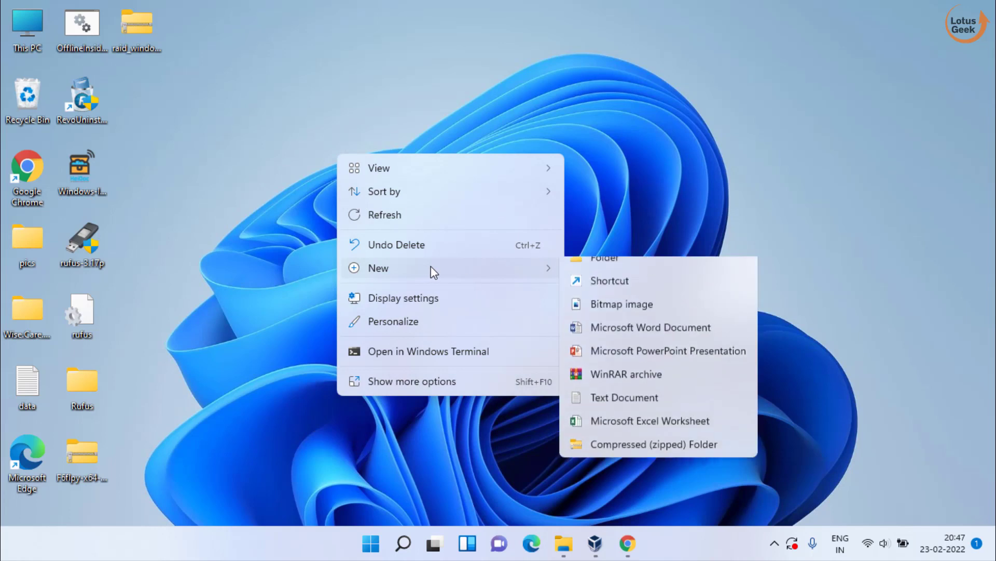
{"action": "left_click", "coordinate": [608, 273]}
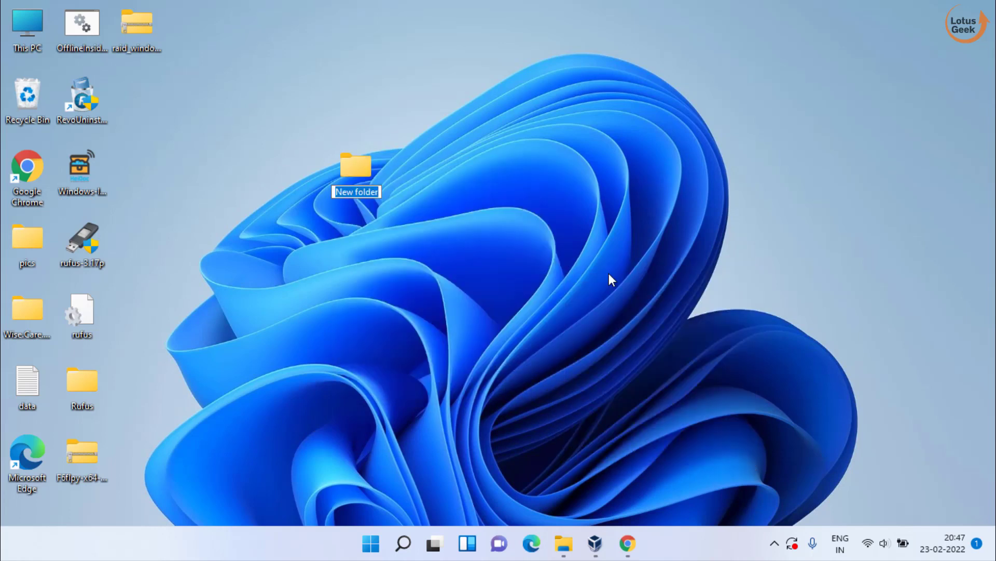
{"action": "type", "text": "drivers"}
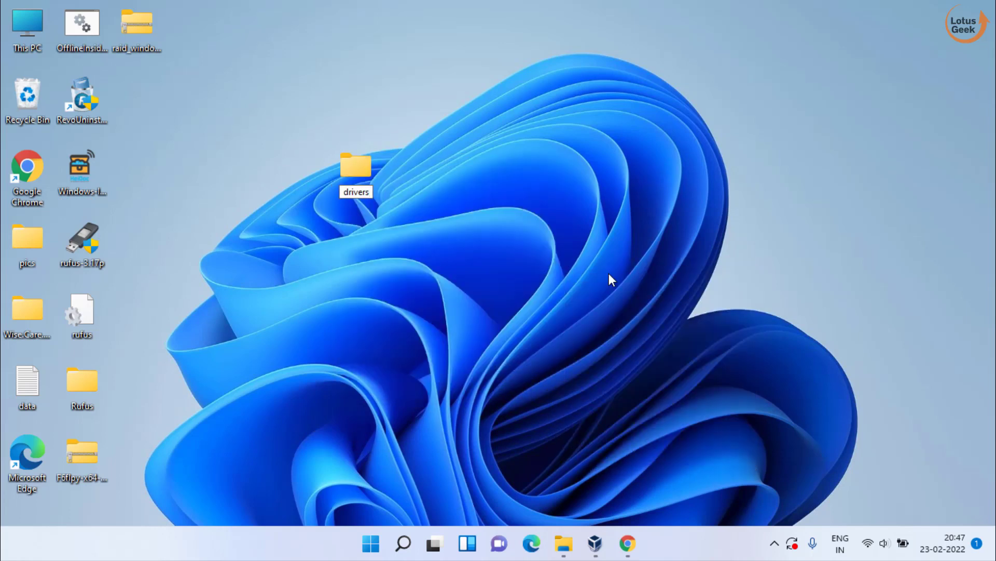
{"action": "key", "text": "Return"}
{"action": "left_click_drag", "start_coordinate": [349, 176], "coordinate": [569, 203]}
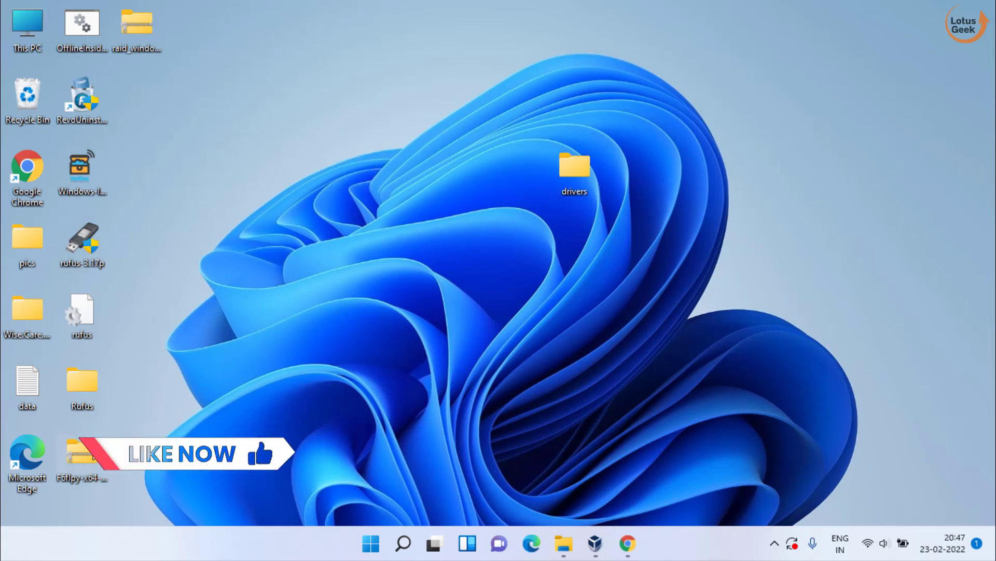
Extract the F6flpy-x64 (Non-Intel VMD) folder from its zip and move it into the desktop drivers folder.
{"action": "double_click", "coordinate": [75, 451]}
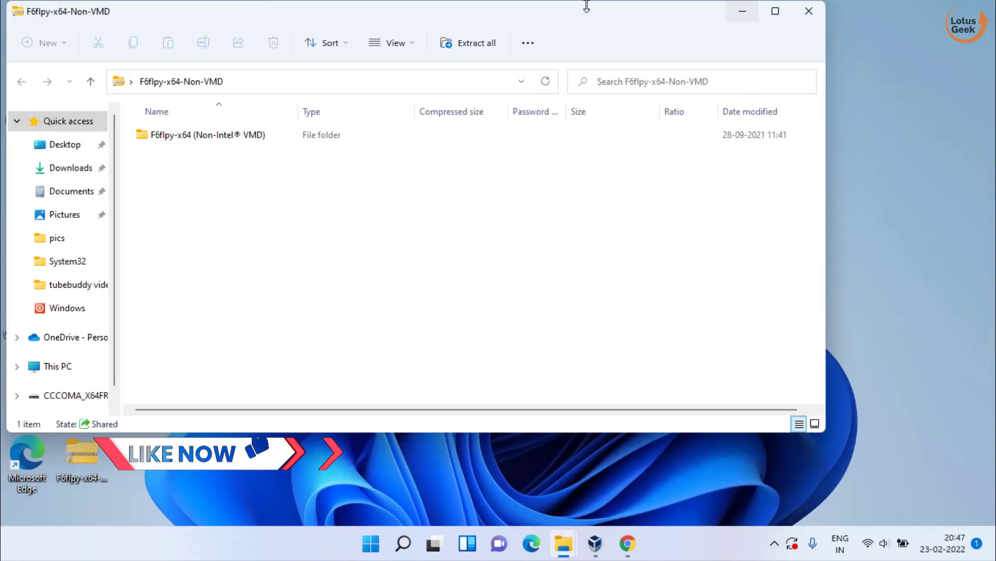
{"action": "left_click_drag", "start_coordinate": [515, 16], "coordinate": [874, 212]}
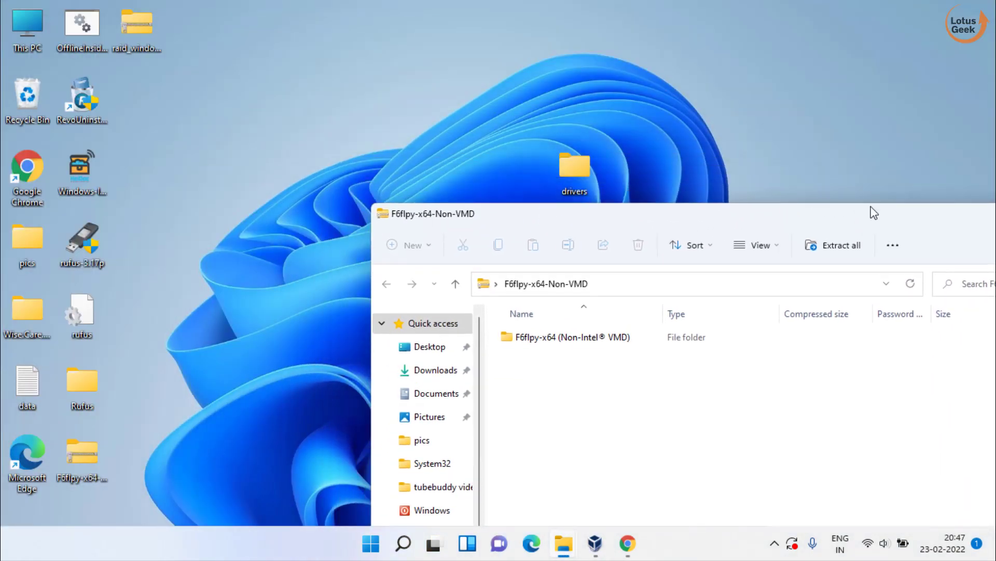
{"action": "left_click_drag", "start_coordinate": [587, 338], "coordinate": [561, 177]}
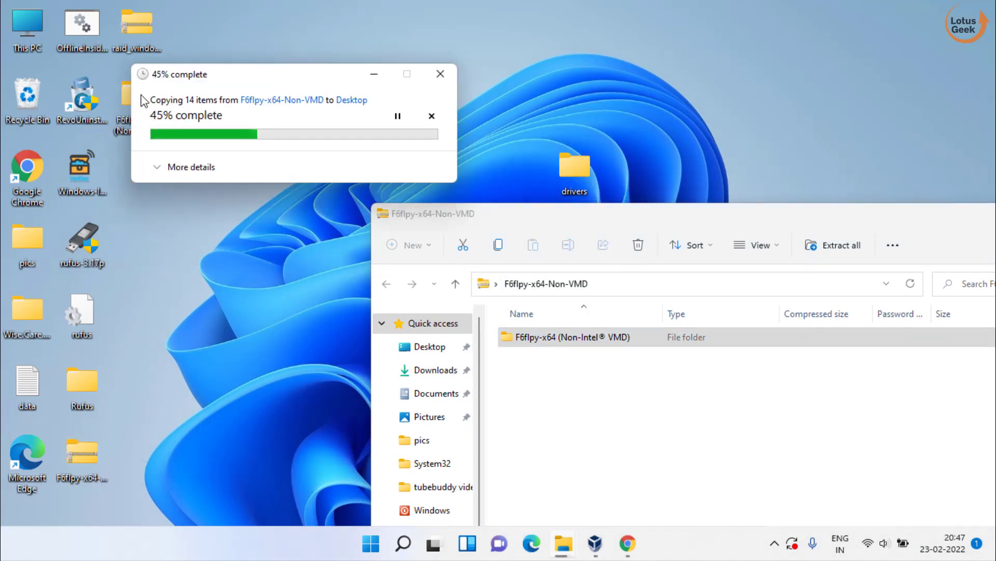
{"action": "left_click_drag", "start_coordinate": [465, 102], "coordinate": [584, 176]}
{"action": "left_click_drag", "start_coordinate": [529, 222], "coordinate": [356, 161]}
{"action": "left_click", "coordinate": [882, 155]}
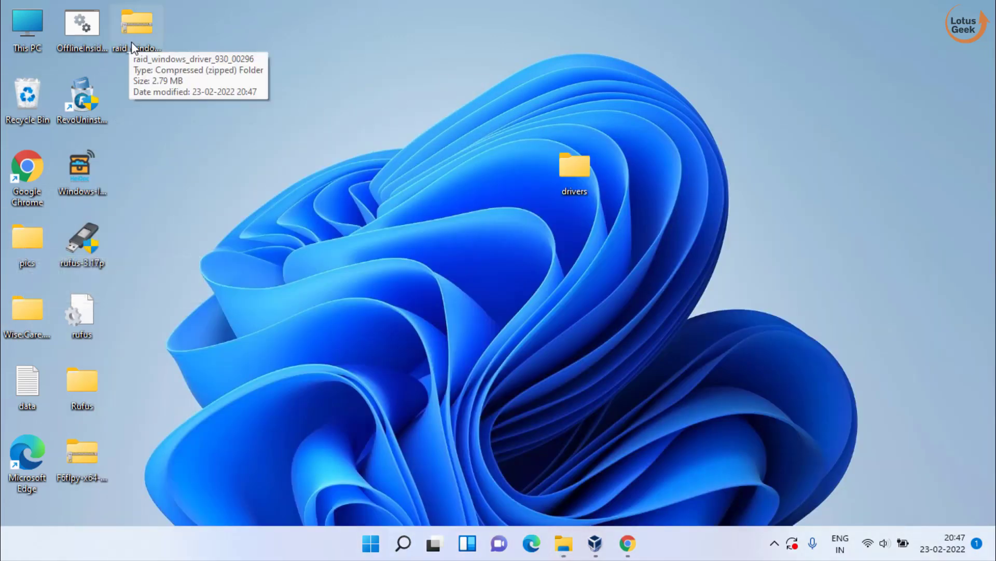
Extract the WIN10 folder from raid_windows_driver_930_00296.zip and move it into the drivers folder.
{"action": "double_click", "coordinate": [147, 35]}
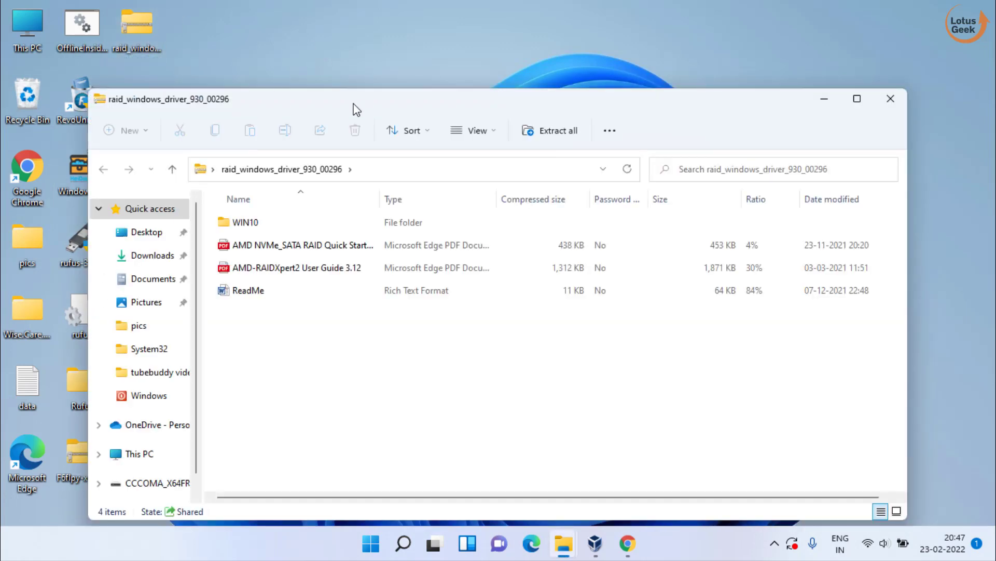
{"action": "left_click_drag", "start_coordinate": [356, 109], "coordinate": [424, 210]}
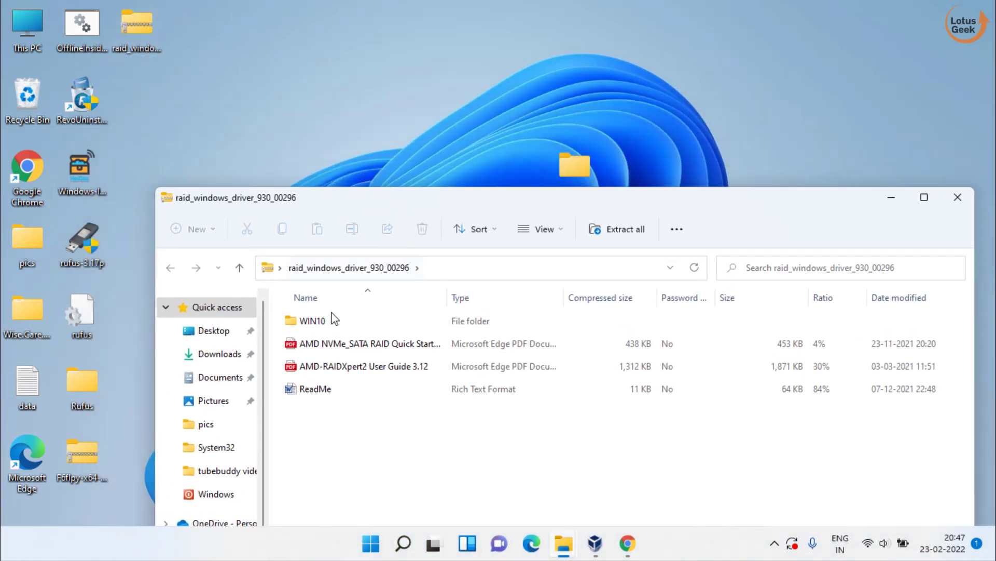
{"action": "left_click_drag", "start_coordinate": [335, 318], "coordinate": [422, 151]}
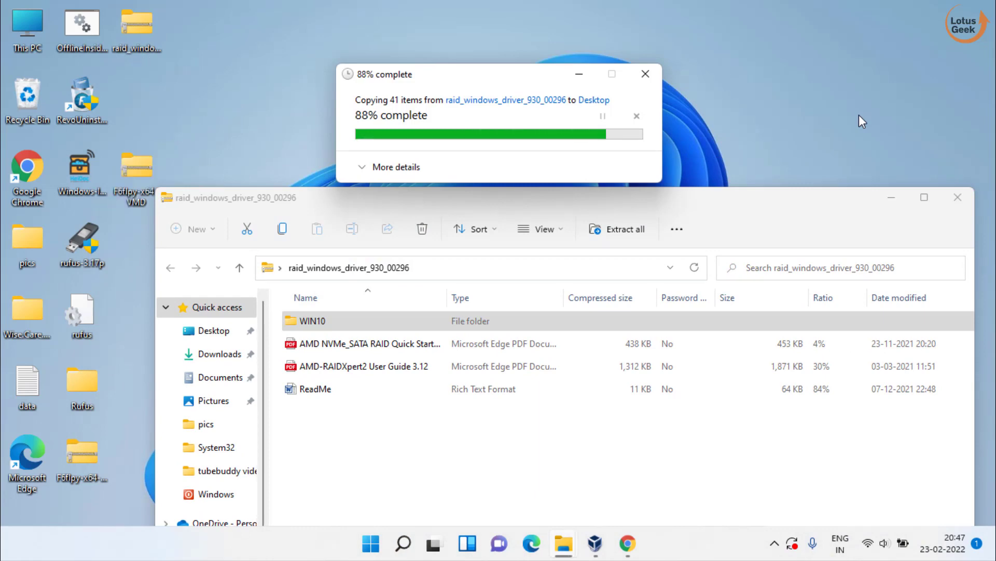
{"action": "left_click", "coordinate": [958, 197]}
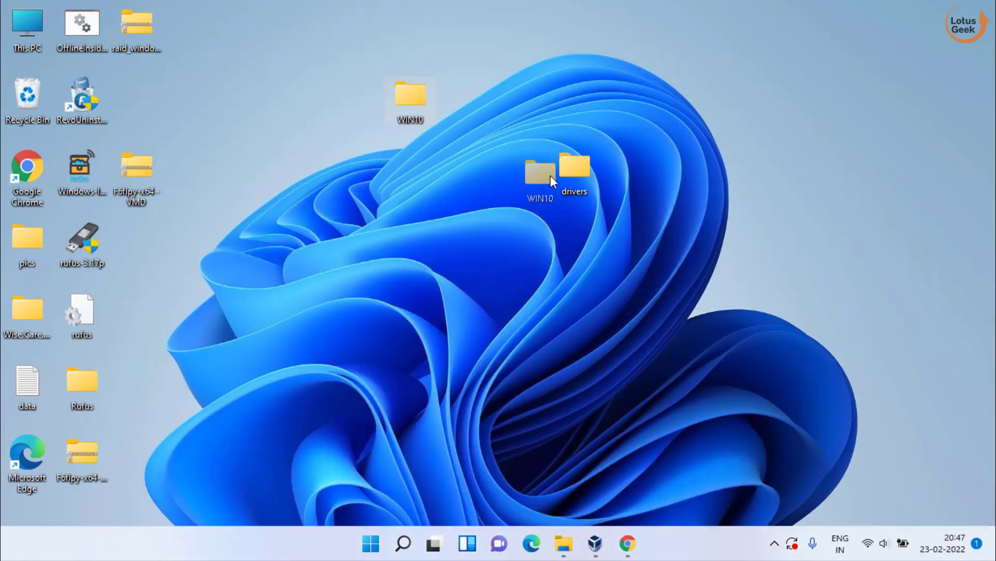
{"action": "left_click_drag", "start_coordinate": [550, 176], "coordinate": [573, 172]}
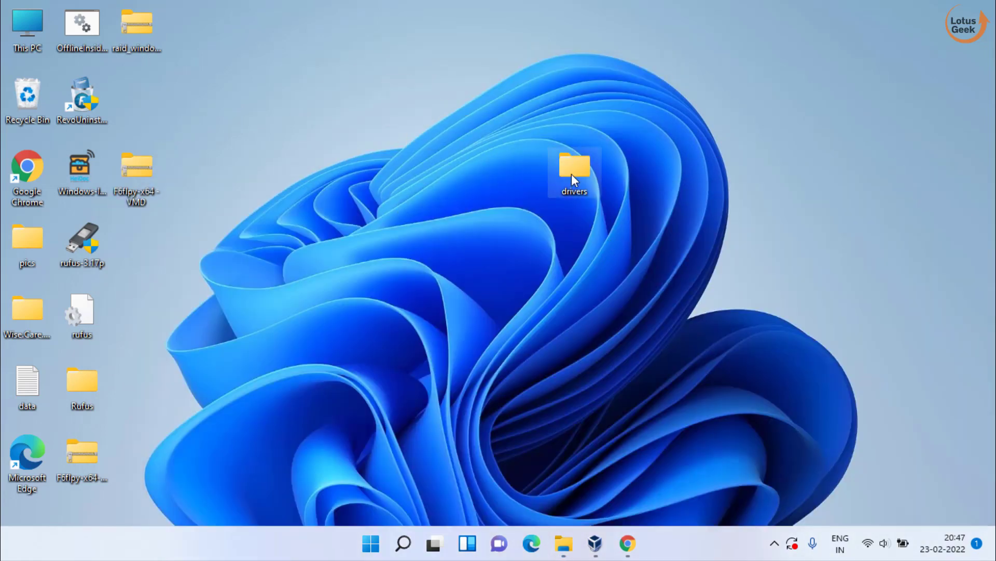
{"action": "right_click", "coordinate": [571, 174]}
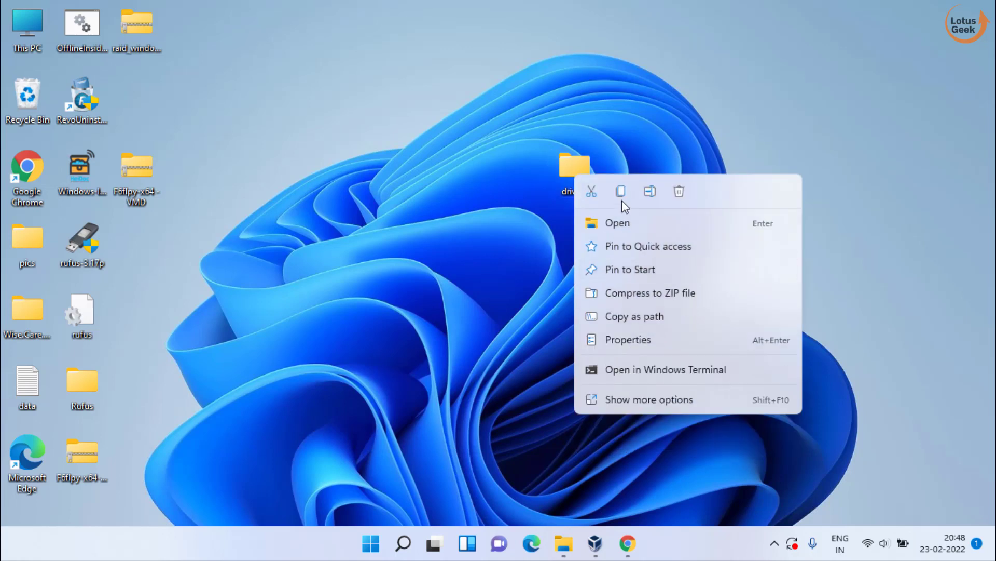
Paste the copied drivers folder into the root of the F: USB drive, then close Explorer.
{"action": "left_click", "coordinate": [623, 197]}
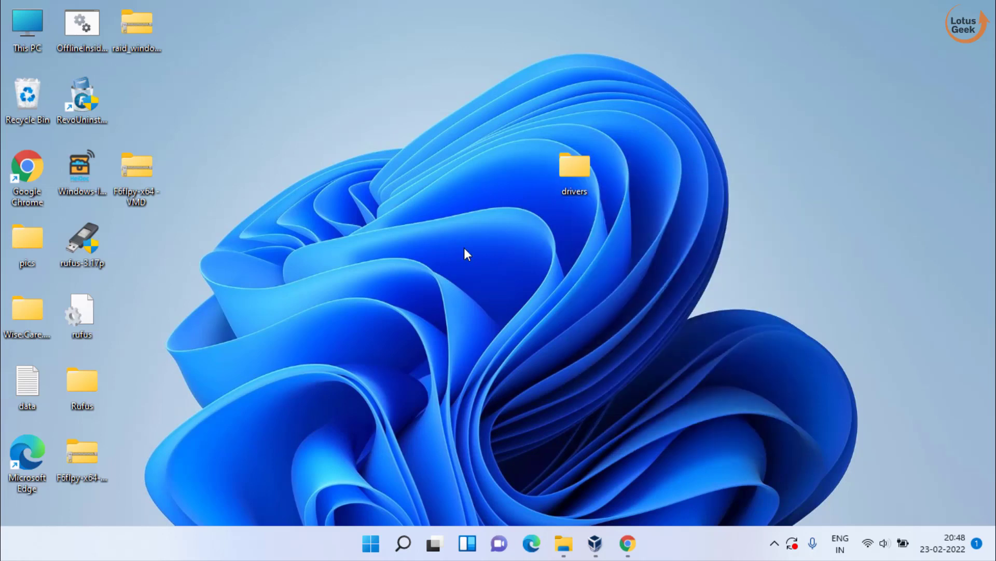
{"action": "key", "text": "super+e"}
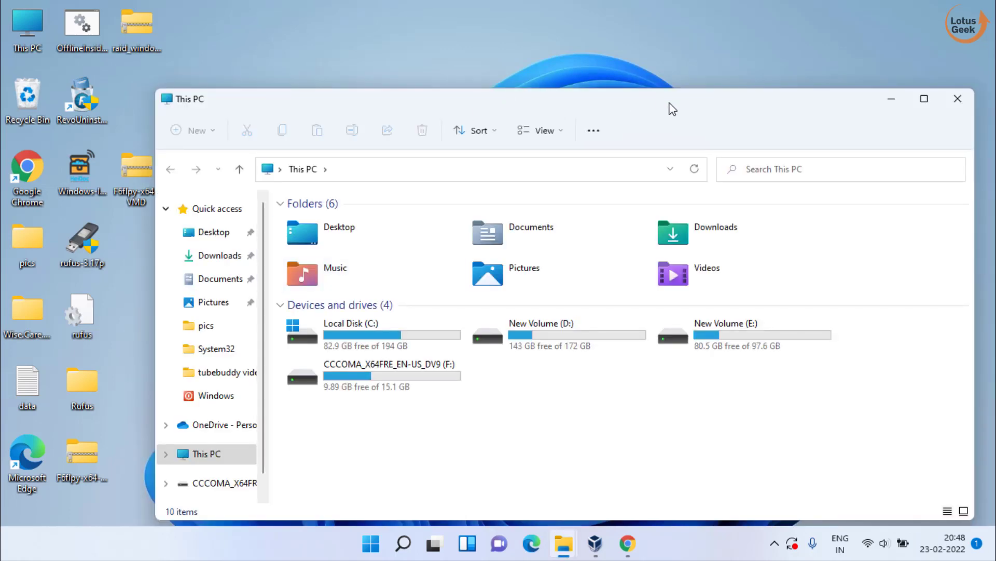
{"action": "double_click", "coordinate": [672, 109]}
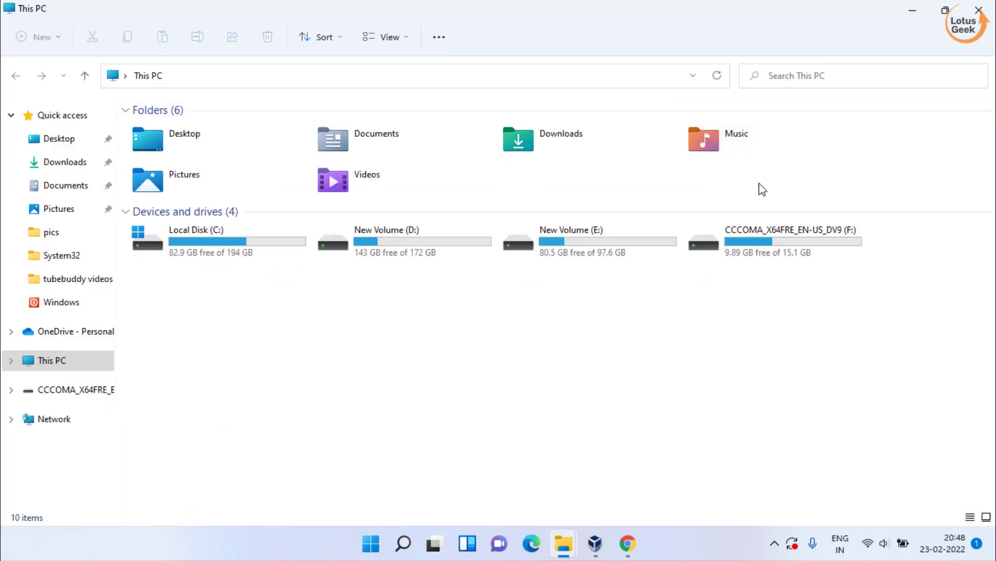
{"action": "double_click", "coordinate": [784, 255]}
{"action": "right_click", "coordinate": [307, 425]}
{"action": "key", "text": "ctrl+v"}
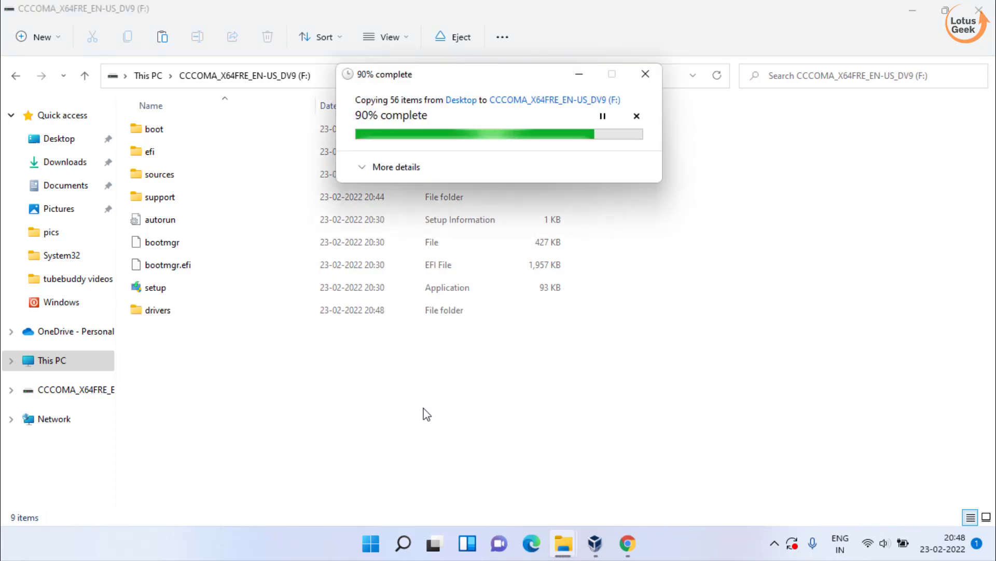
{"action": "left_click", "coordinate": [269, 386]}
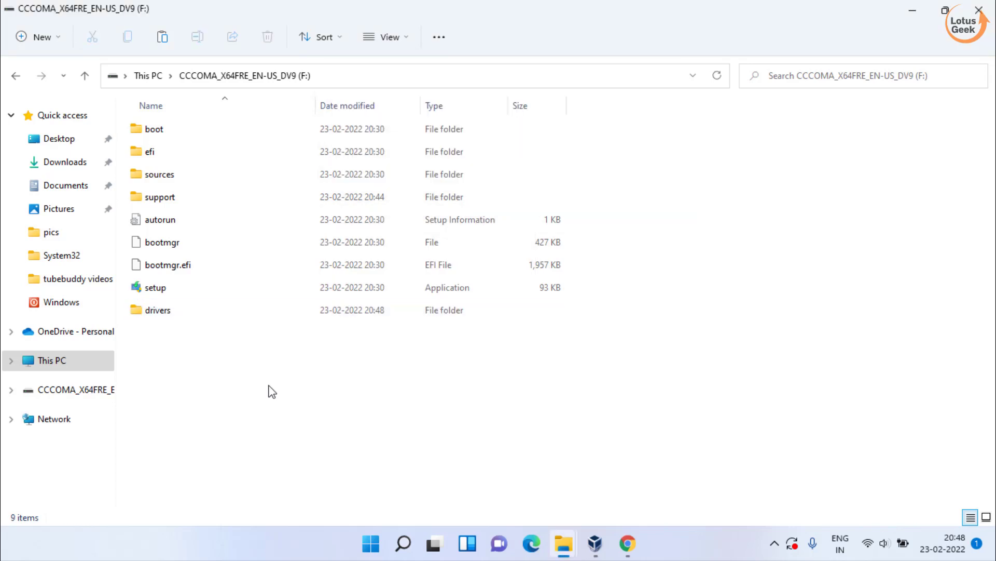
{"action": "left_click", "coordinate": [972, 9]}
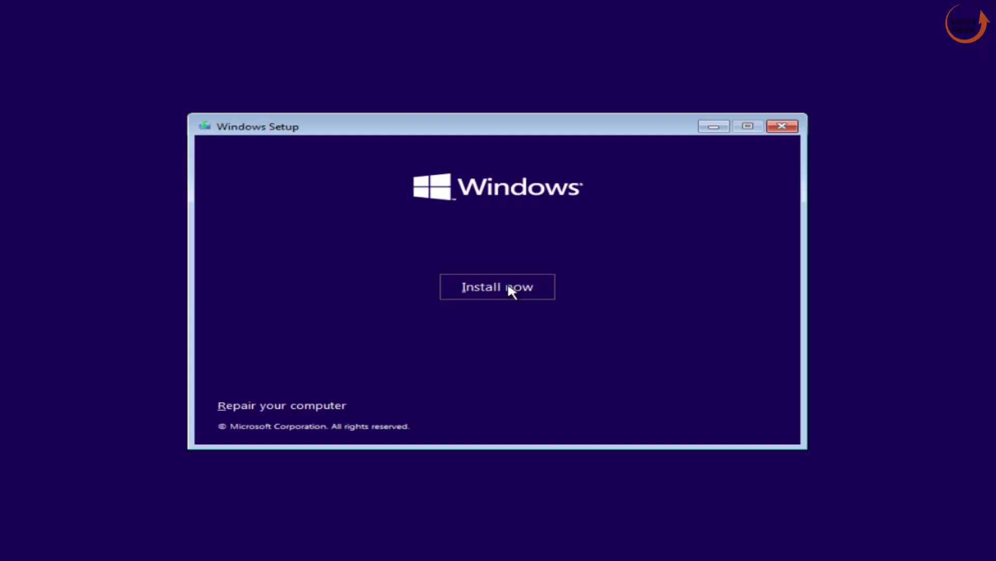
Start the Windows installation and advance to loading an extra storage driver.
{"action": "left_click", "coordinate": [507, 284]}
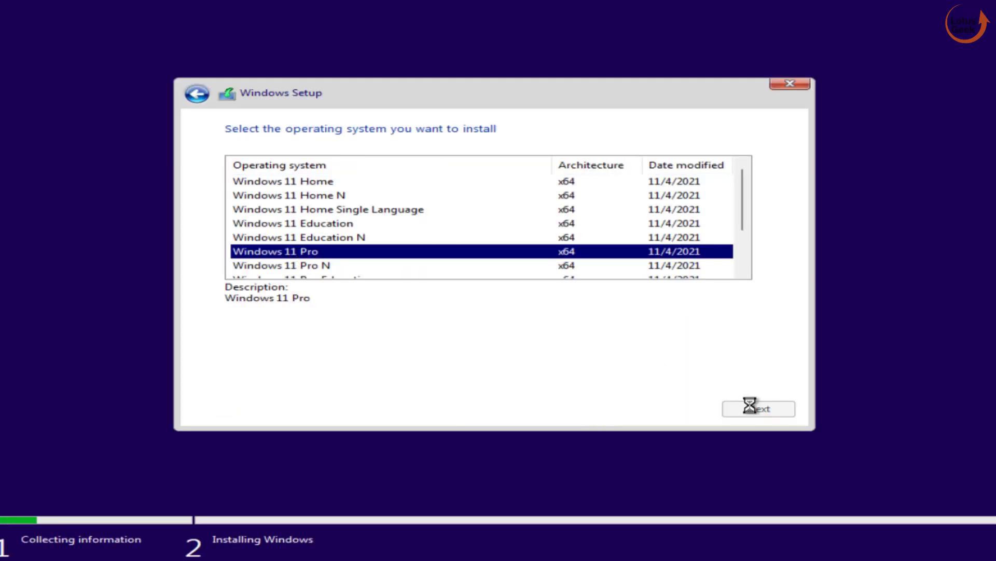
{"action": "left_click", "coordinate": [757, 406]}
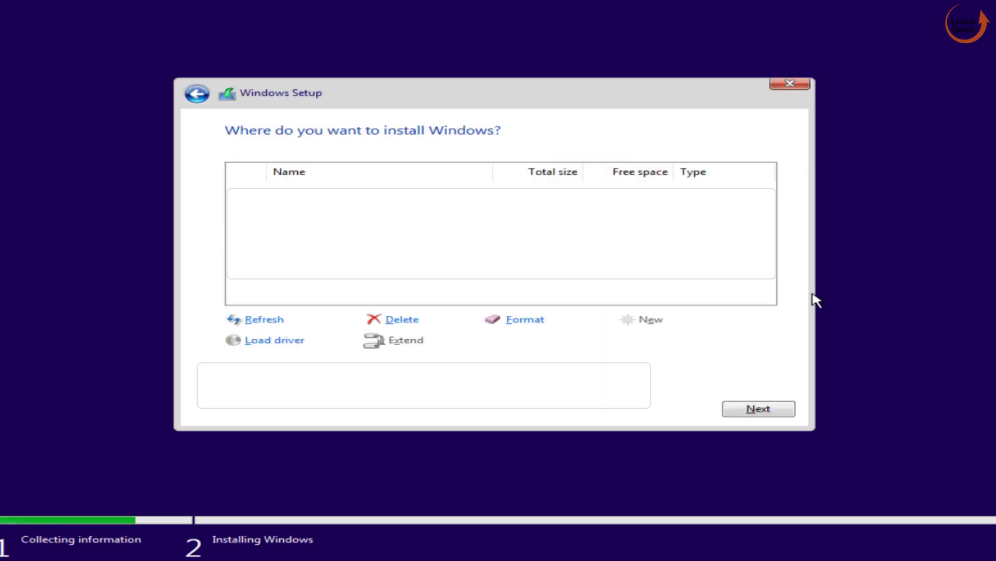
{"action": "left_click", "coordinate": [270, 343]}
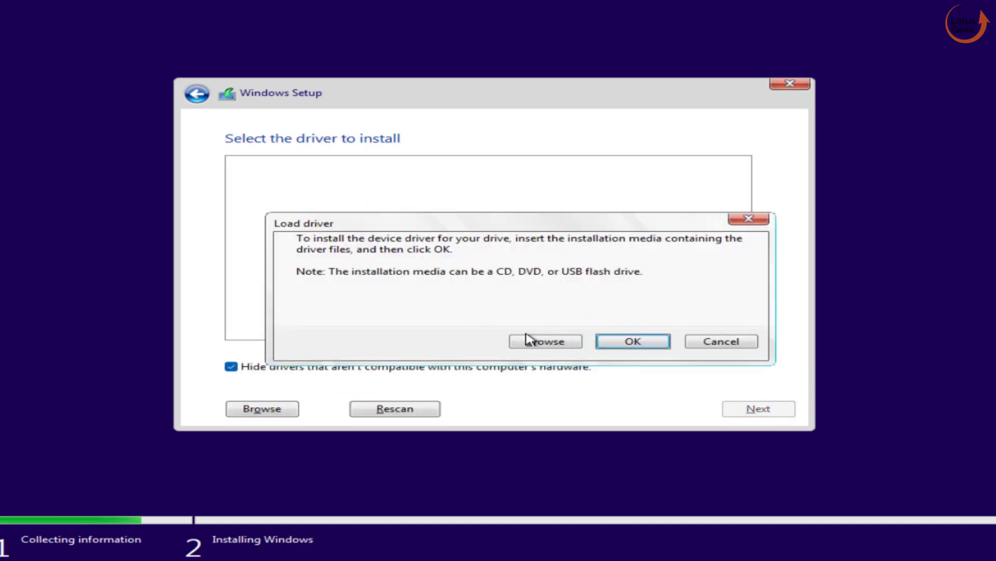
Choose C:\drivers\F6flpy-x64 (Non-Intel® VMD) as the driver folder and confirm.
{"action": "left_click", "coordinate": [545, 342]}
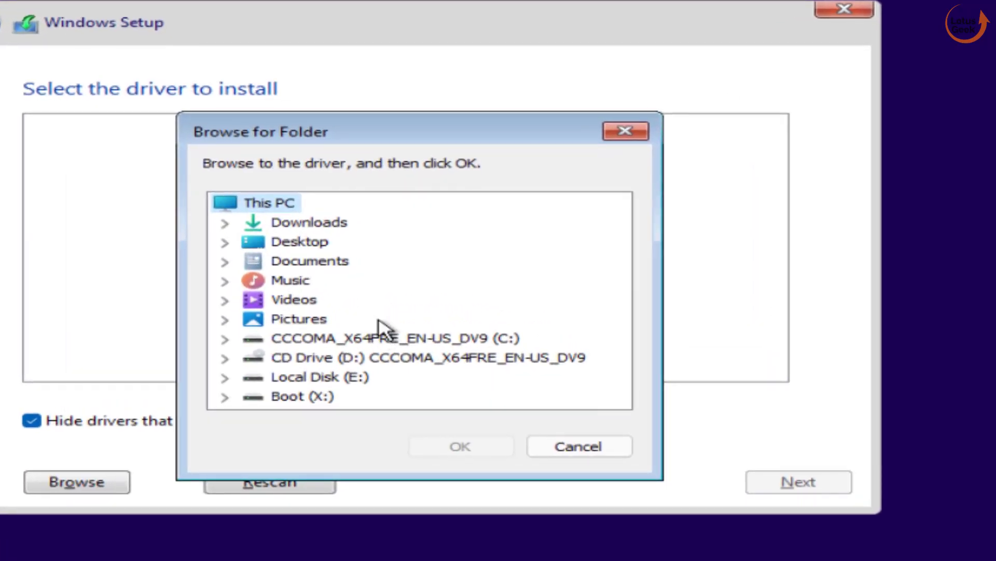
{"action": "left_click", "coordinate": [467, 343]}
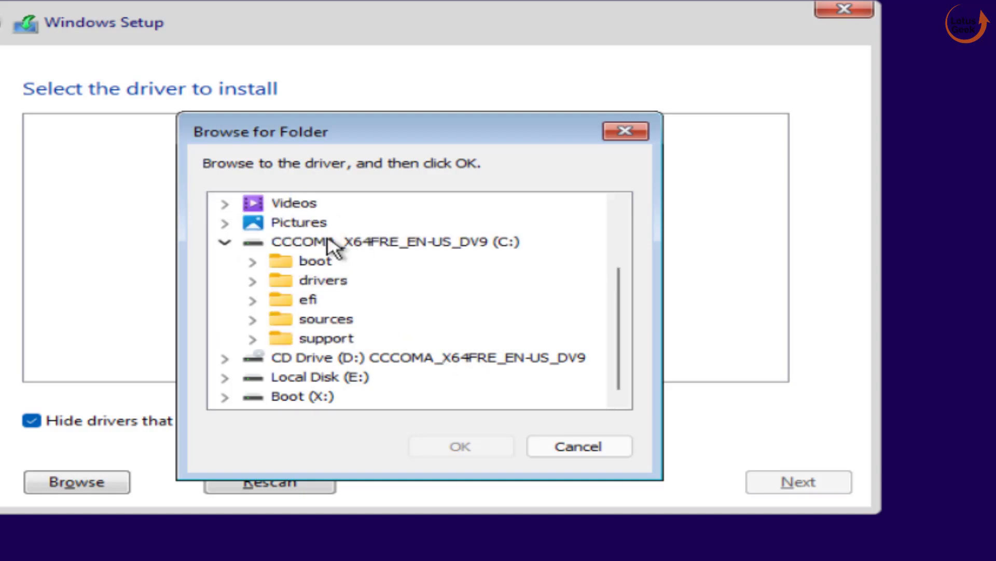
{"action": "left_click", "coordinate": [326, 283]}
{"action": "left_click", "coordinate": [252, 281]}
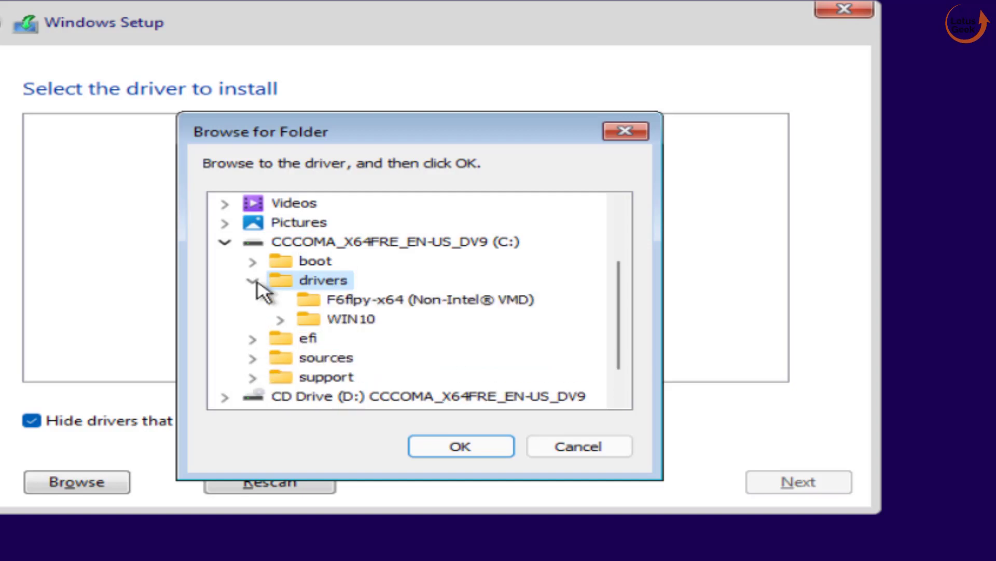
{"action": "left_click", "coordinate": [370, 298]}
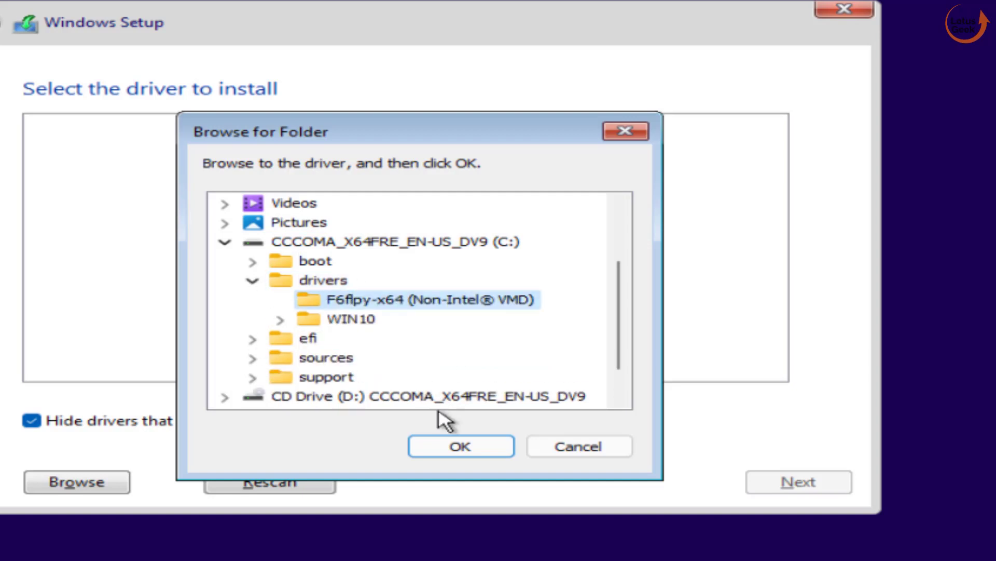
{"action": "left_click", "coordinate": [447, 449]}
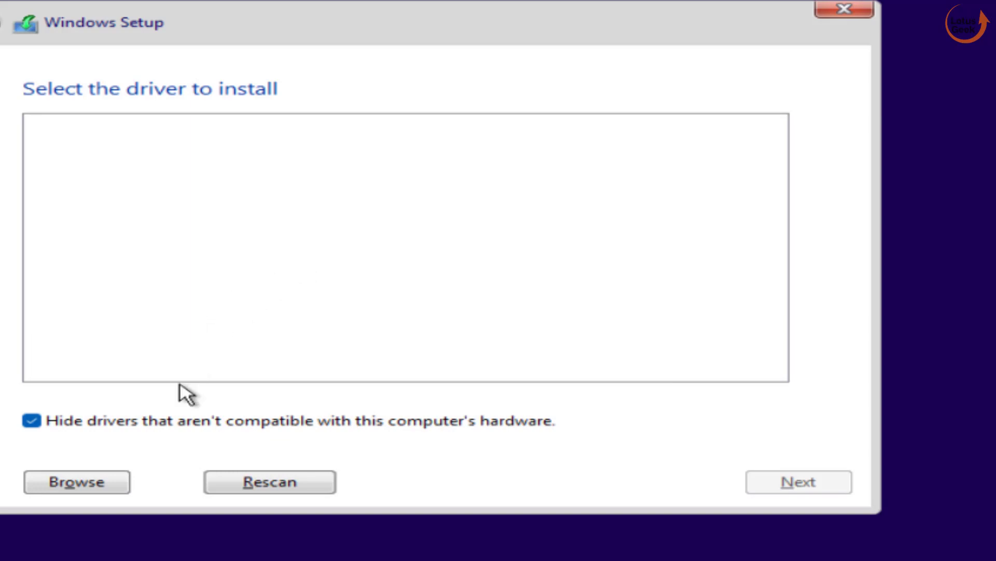
Show incompatible drivers too, then select and install the Intel 300 Series SATA AHCI Controller driver.
{"action": "left_click", "coordinate": [89, 420]}
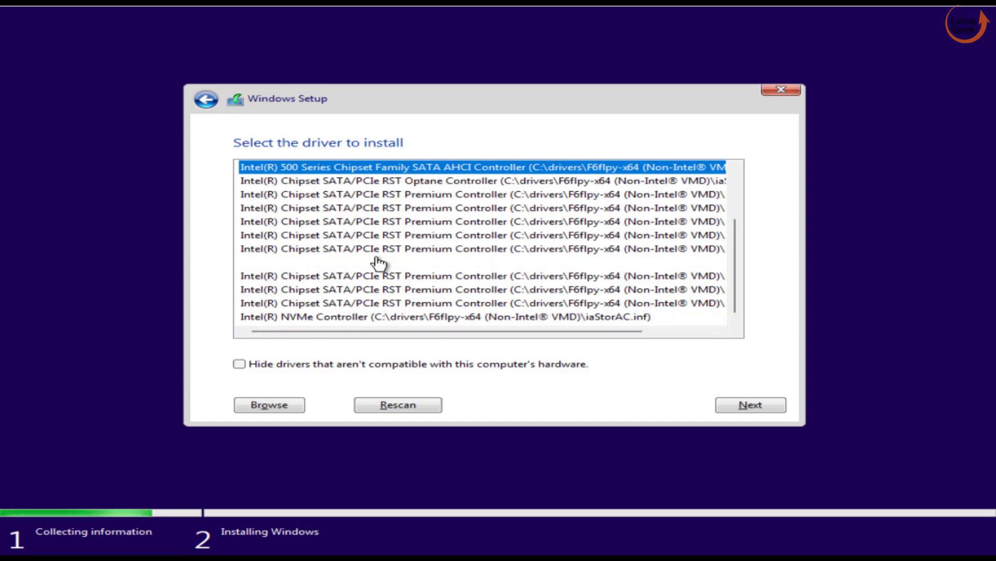
{"action": "key", "text": "Down"}
{"action": "key", "text": "Down"}
{"action": "key", "text": "Down"}
{"action": "key", "text": "Down"}
{"action": "key", "text": "Down"}
{"action": "key", "text": "Down"}
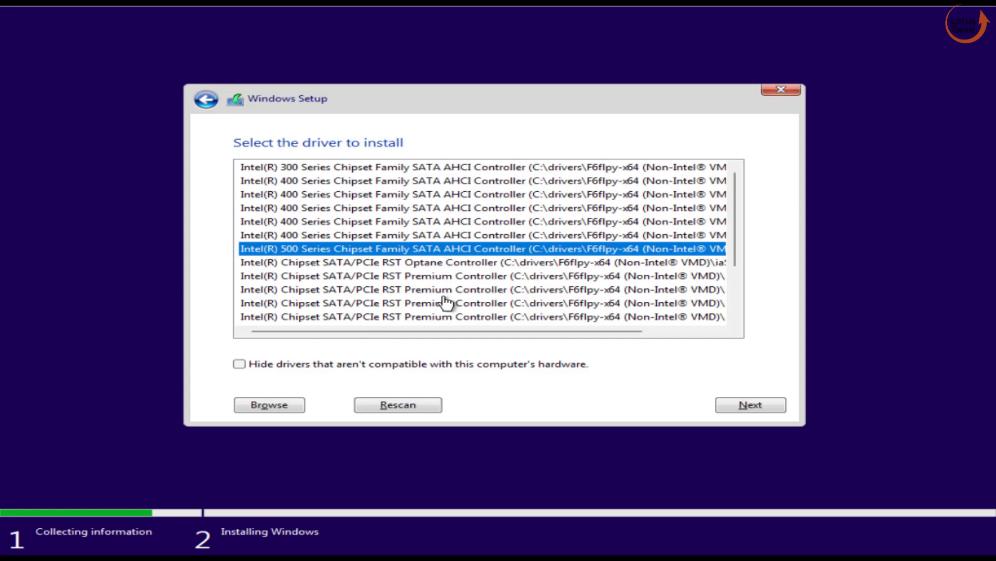
{"action": "left_click", "coordinate": [347, 170]}
{"action": "left_click", "coordinate": [344, 182]}
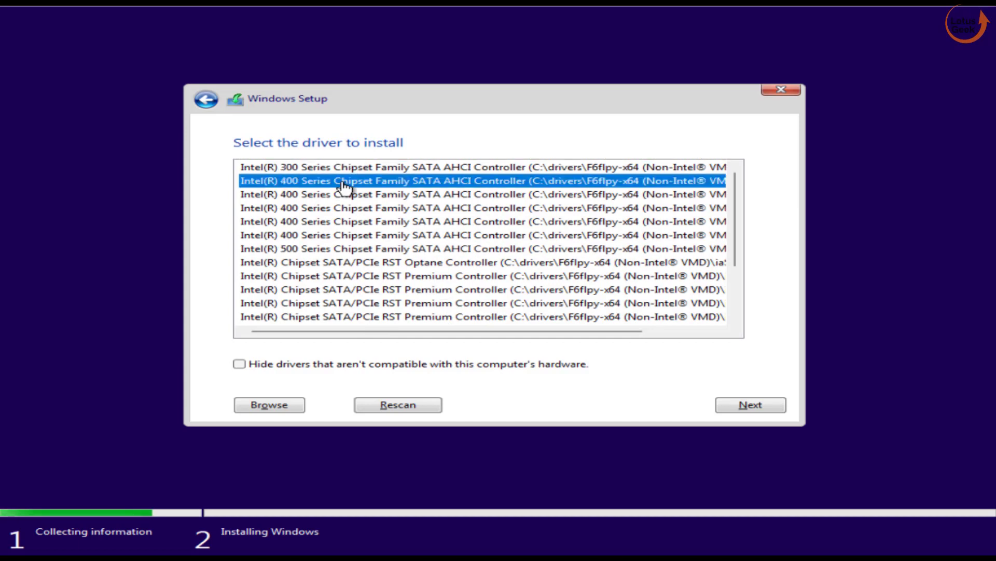
{"action": "left_click", "coordinate": [344, 196]}
{"action": "left_click", "coordinate": [345, 209]}
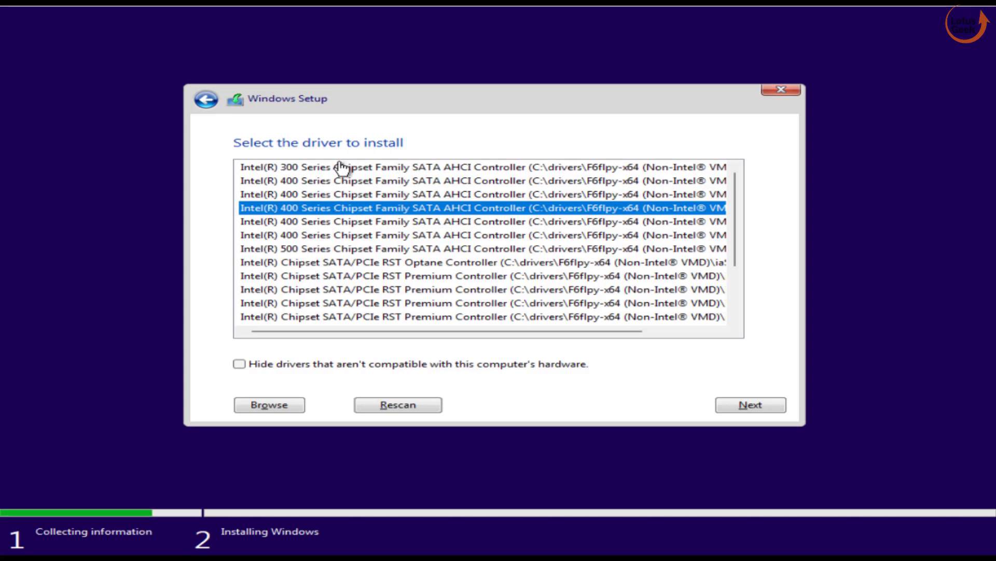
{"action": "left_click", "coordinate": [384, 169]}
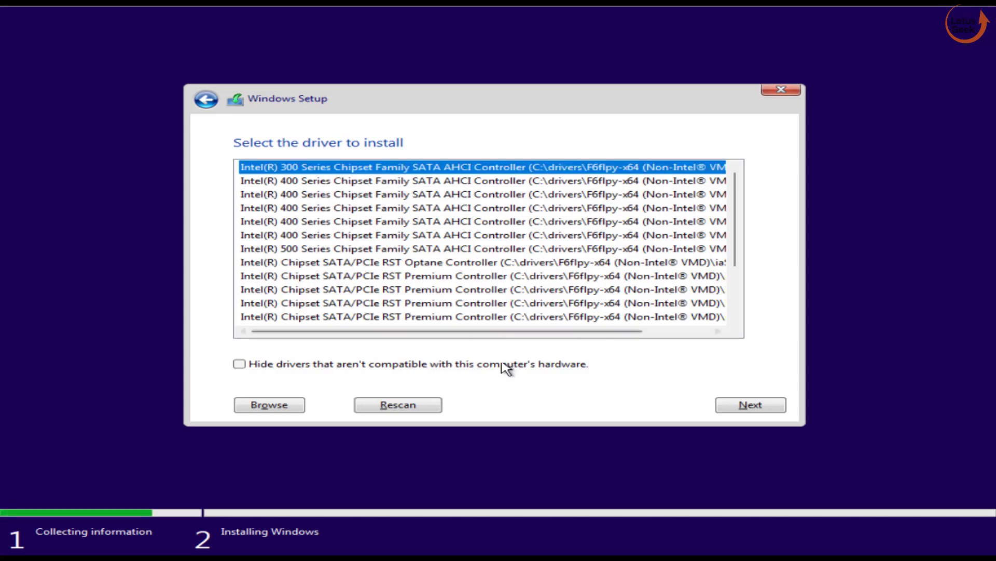
{"action": "left_click", "coordinate": [763, 407]}
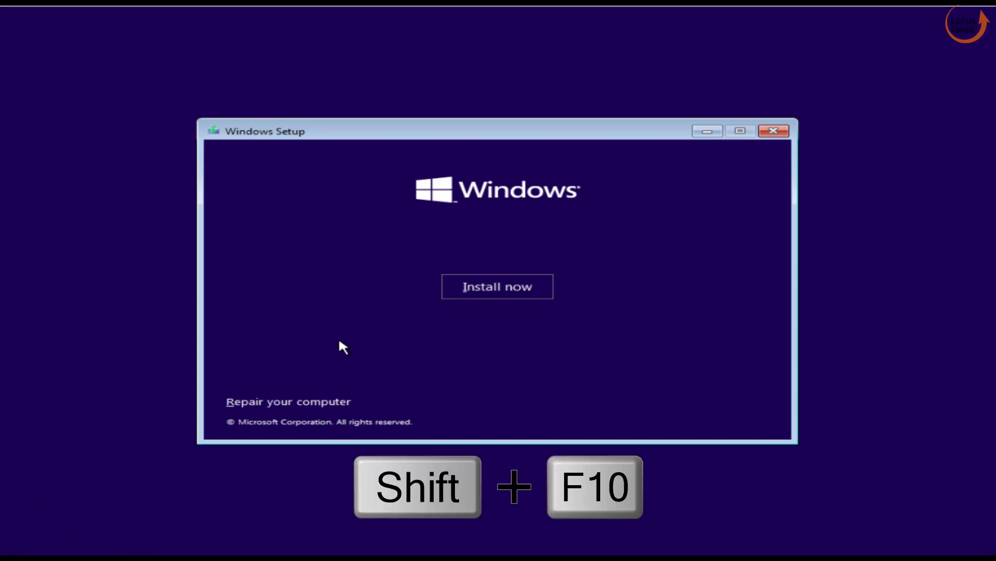
Open a command prompt with Shift+F10, start diskpart and list the disks.
{"action": "key", "text": "shift+F10"}
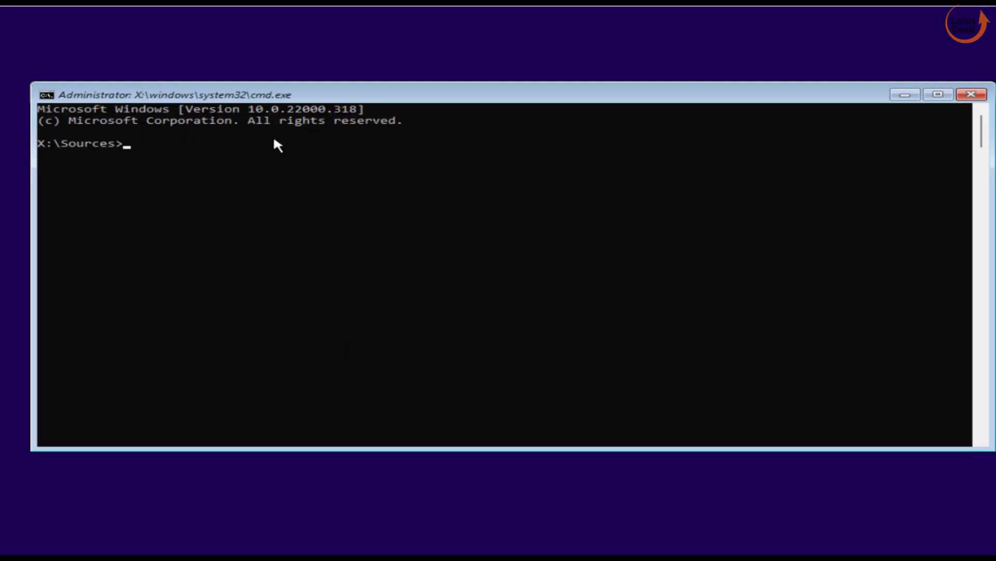
{"action": "type", "text": "diskpart"}
{"action": "key", "text": "Return"}
{"action": "type", "text": "li"}
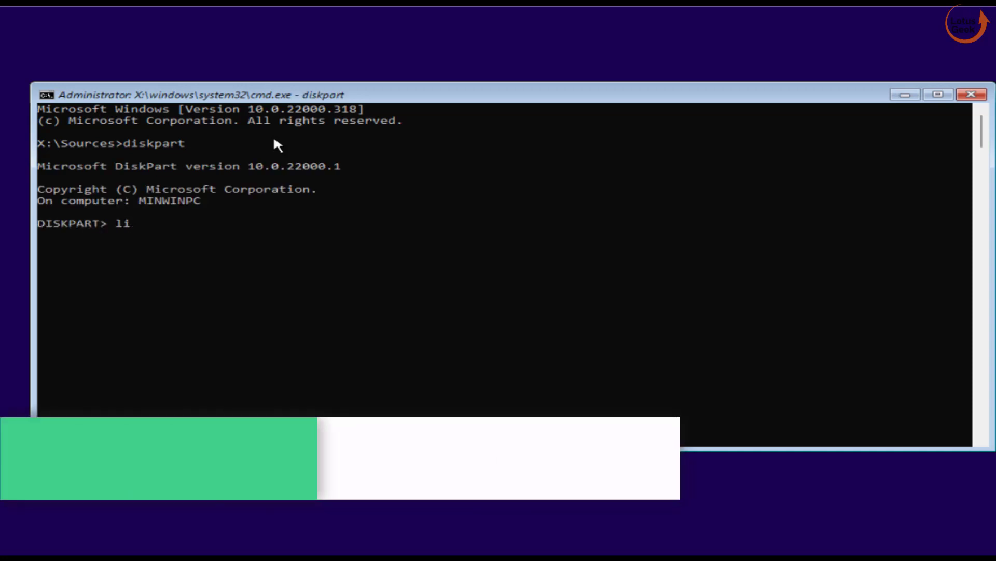
{"action": "type", "text": "st disk"}
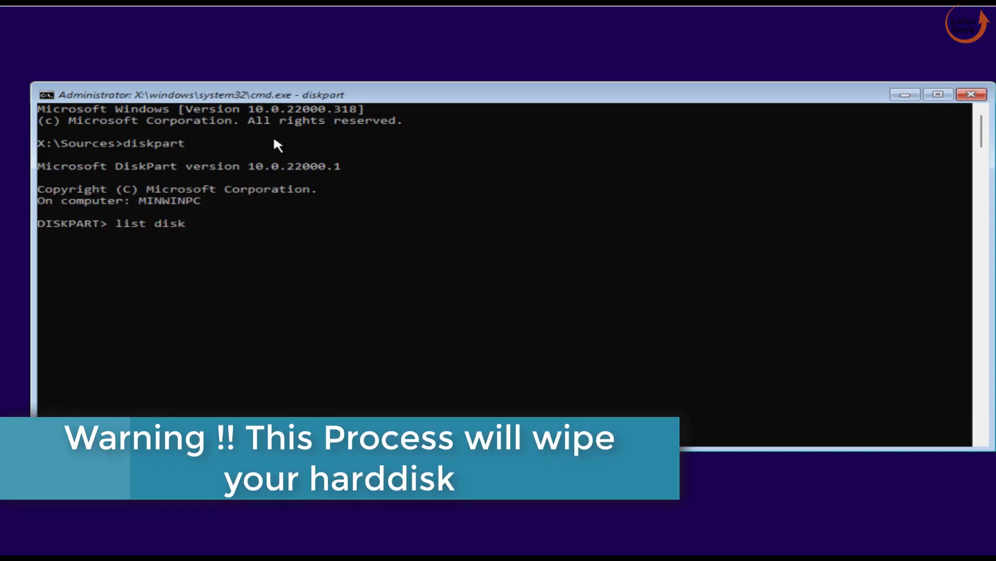
{"action": "key", "text": "Return"}
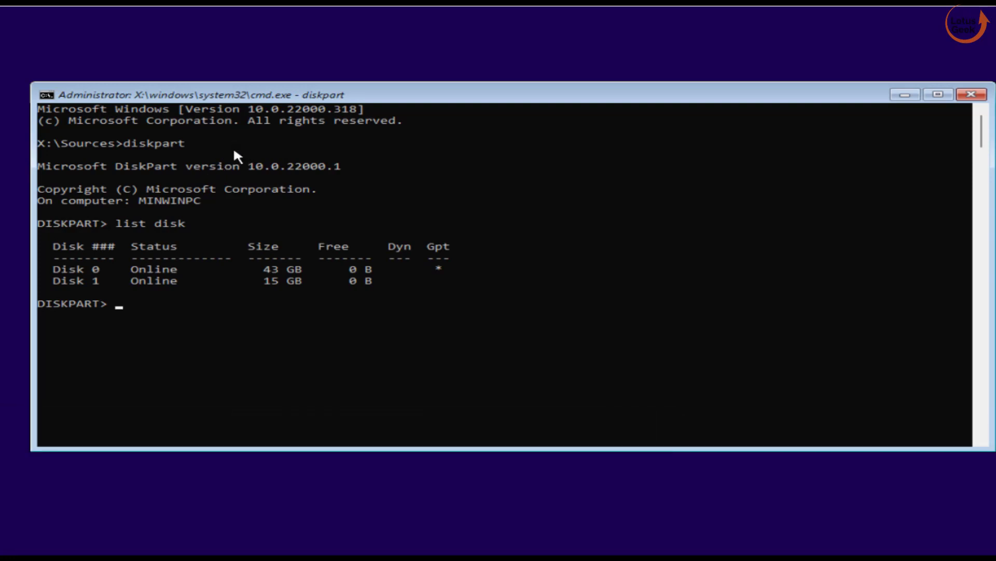
{"action": "left_click", "coordinate": [54, 269]}
{"action": "left_click_drag", "start_coordinate": [54, 270], "coordinate": [101, 269]}
{"action": "key", "text": "Escape"}
Select disk 0, run clean, then exit diskpart and the command prompt.
{"action": "type", "text": "s"}
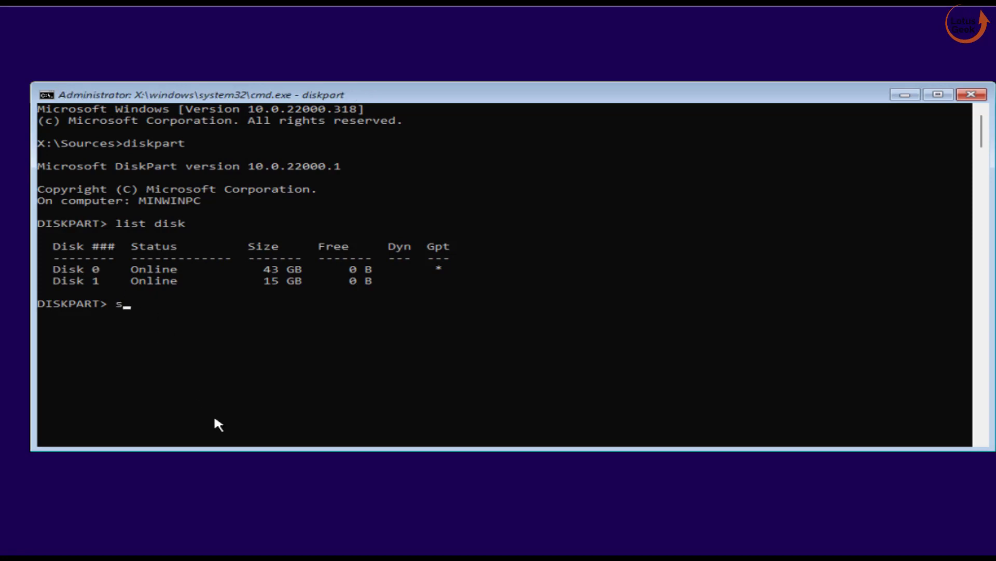
{"action": "type", "text": "elect disk "}
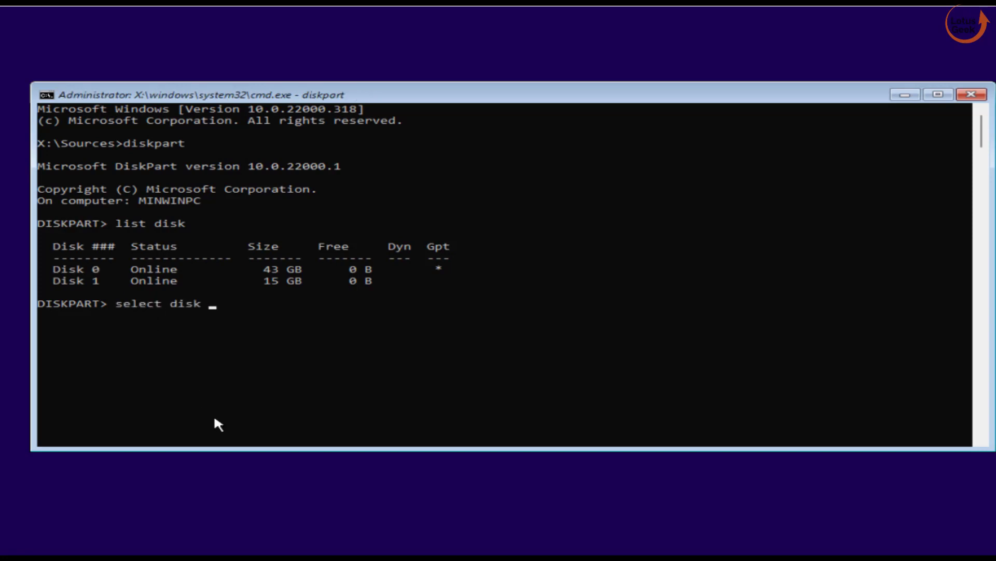
{"action": "type", "text": "0"}
{"action": "key", "text": "Return"}
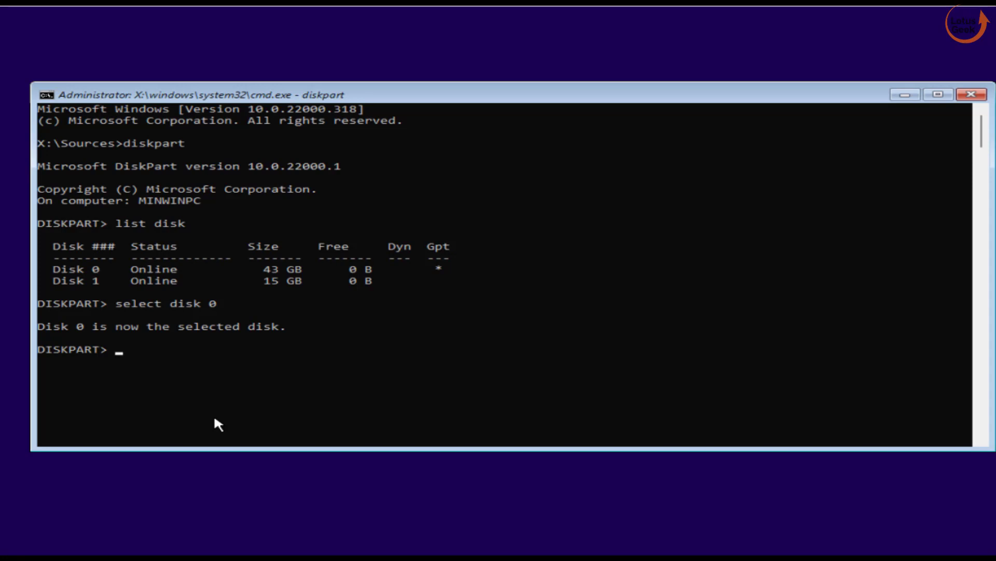
{"action": "type", "text": "clean"}
{"action": "key", "text": "Return"}
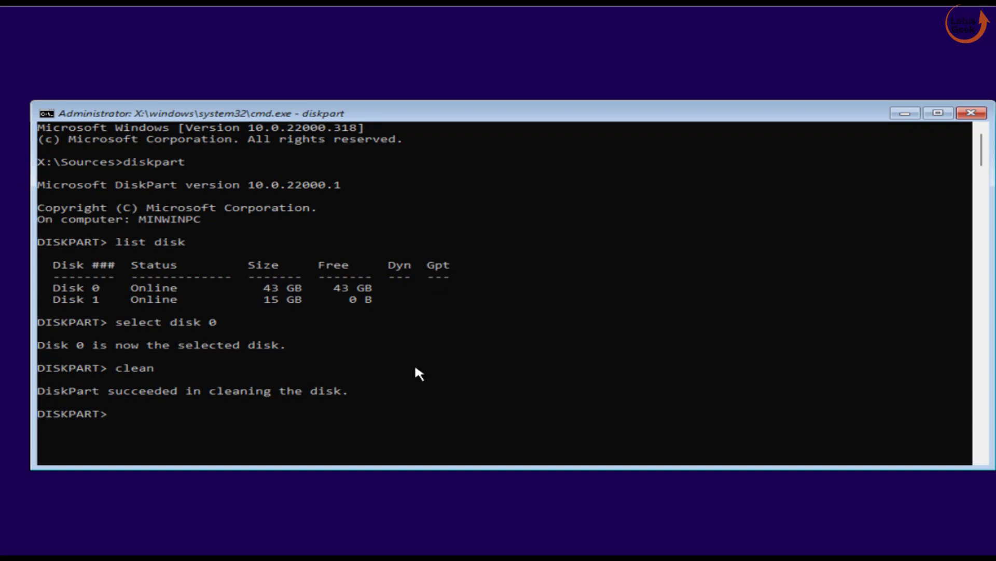
{"action": "type", "text": "exit"}
{"action": "key", "text": "Return"}
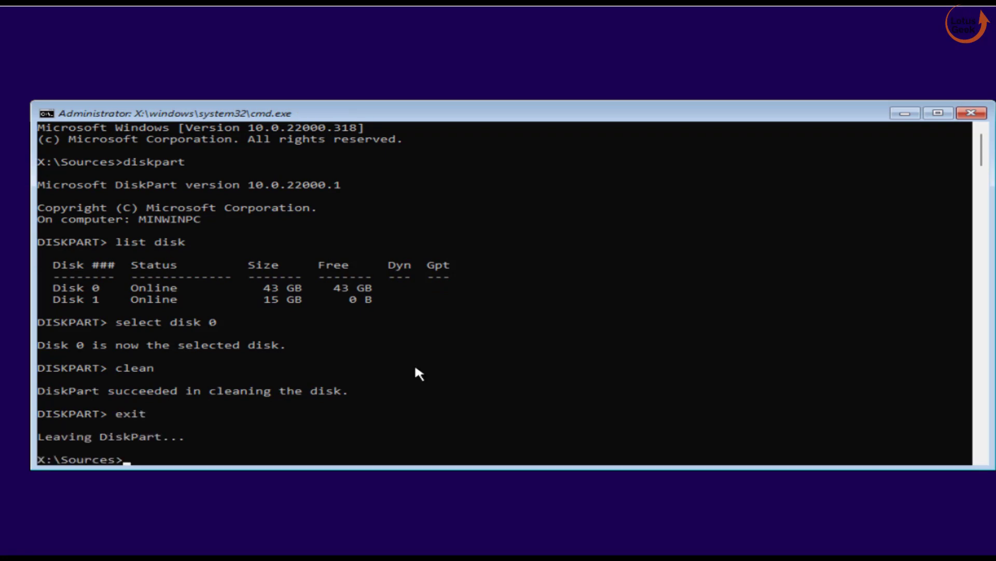
{"action": "type", "text": "exit"}
{"action": "key", "text": "Return"}
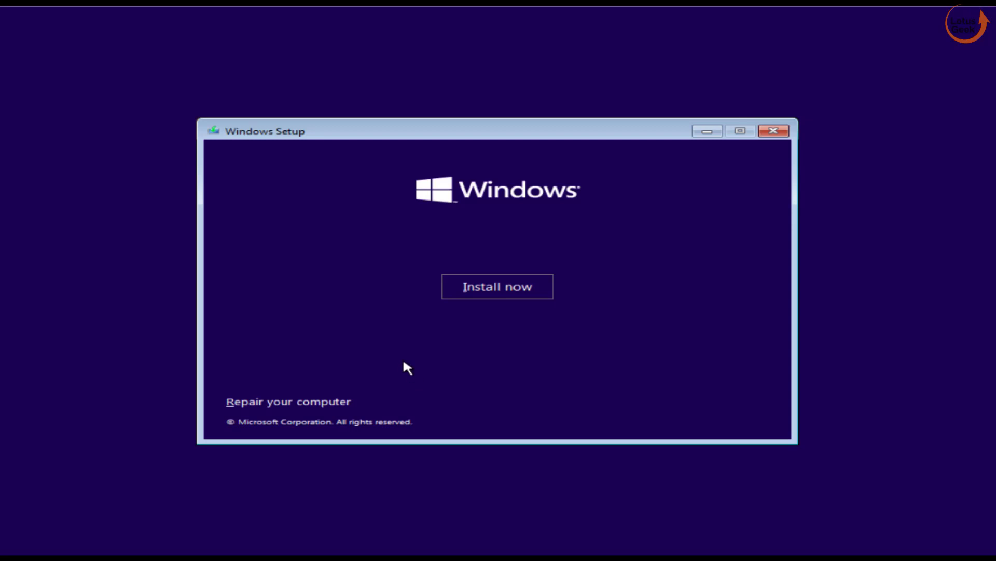
{"action": "left_click", "coordinate": [519, 286]}
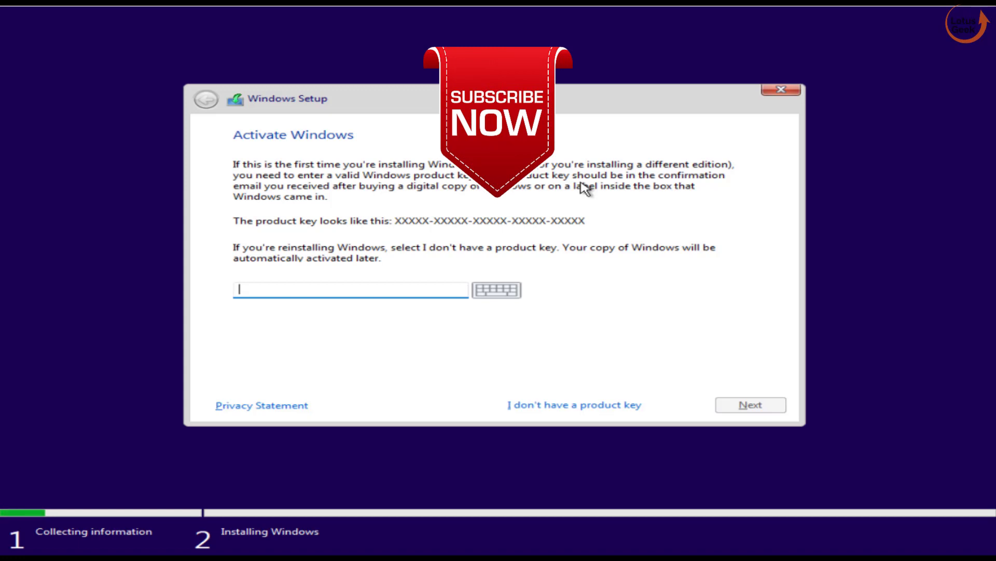
{"action": "left_click", "coordinate": [781, 89]}
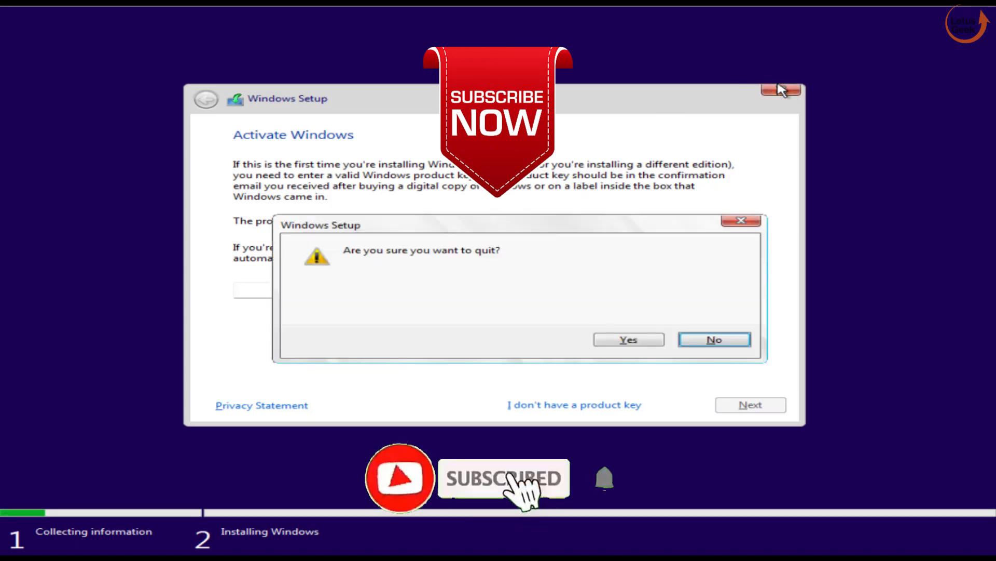